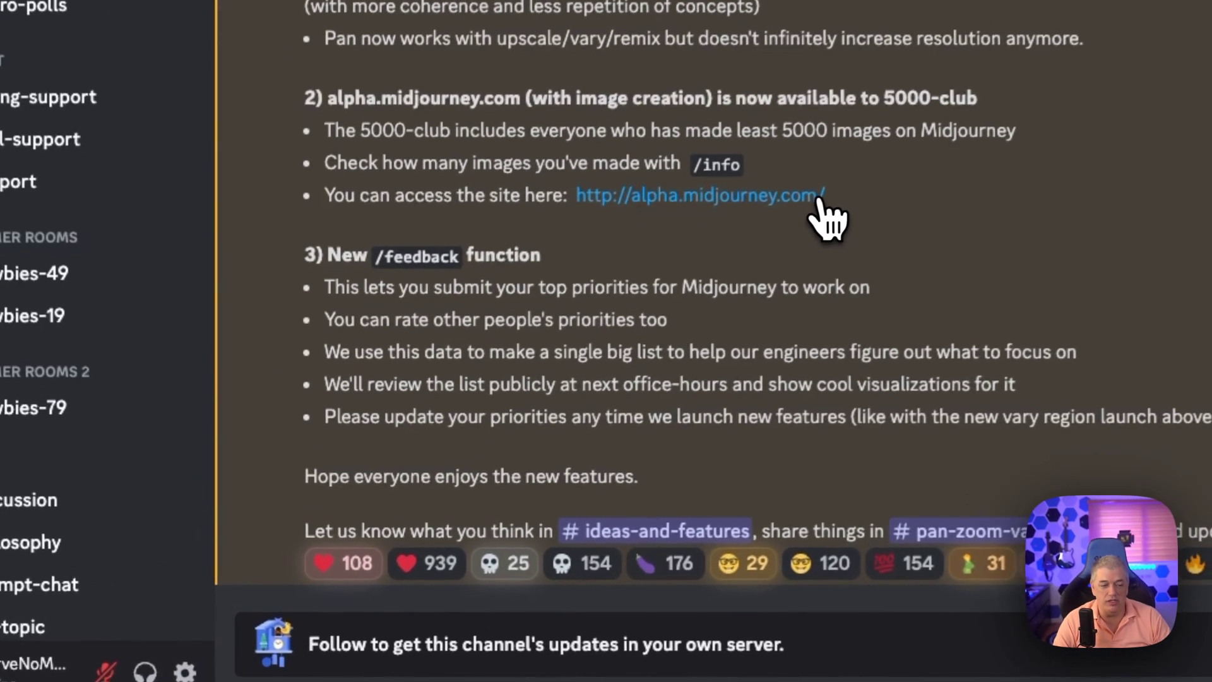
# Step: Check and dismiss the announcement message's options, then go to the AI Art server
pyautogui.rightClick(533, 397)
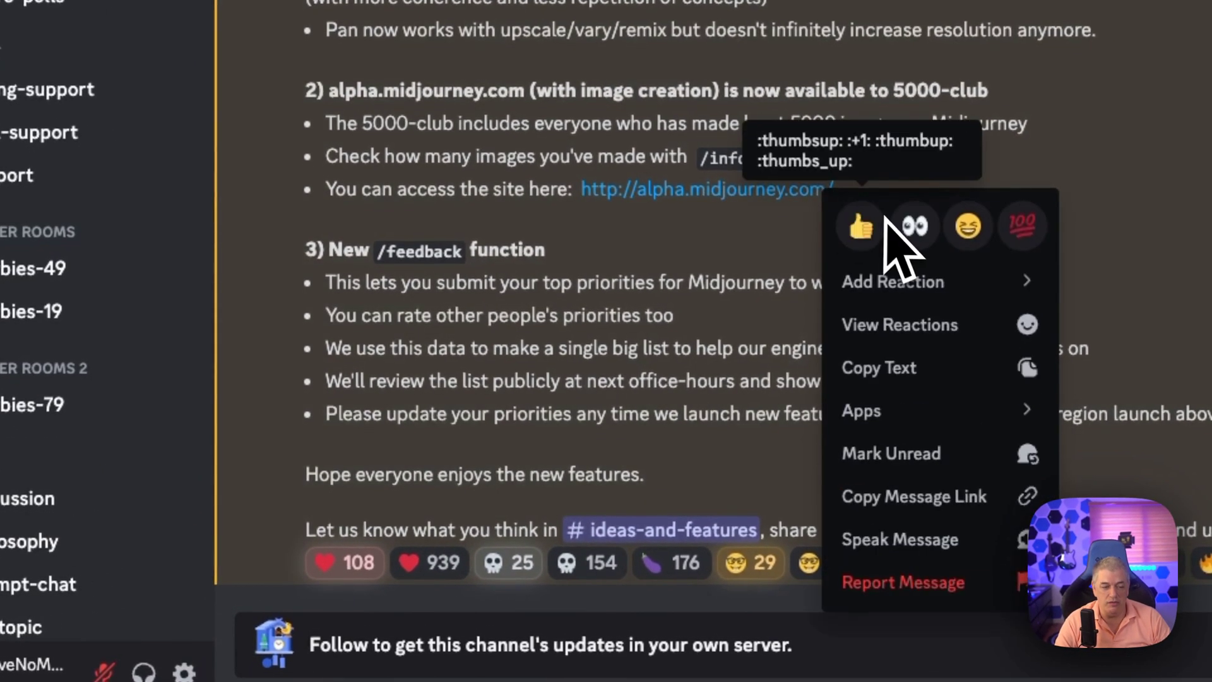
pyautogui.click(890, 498)
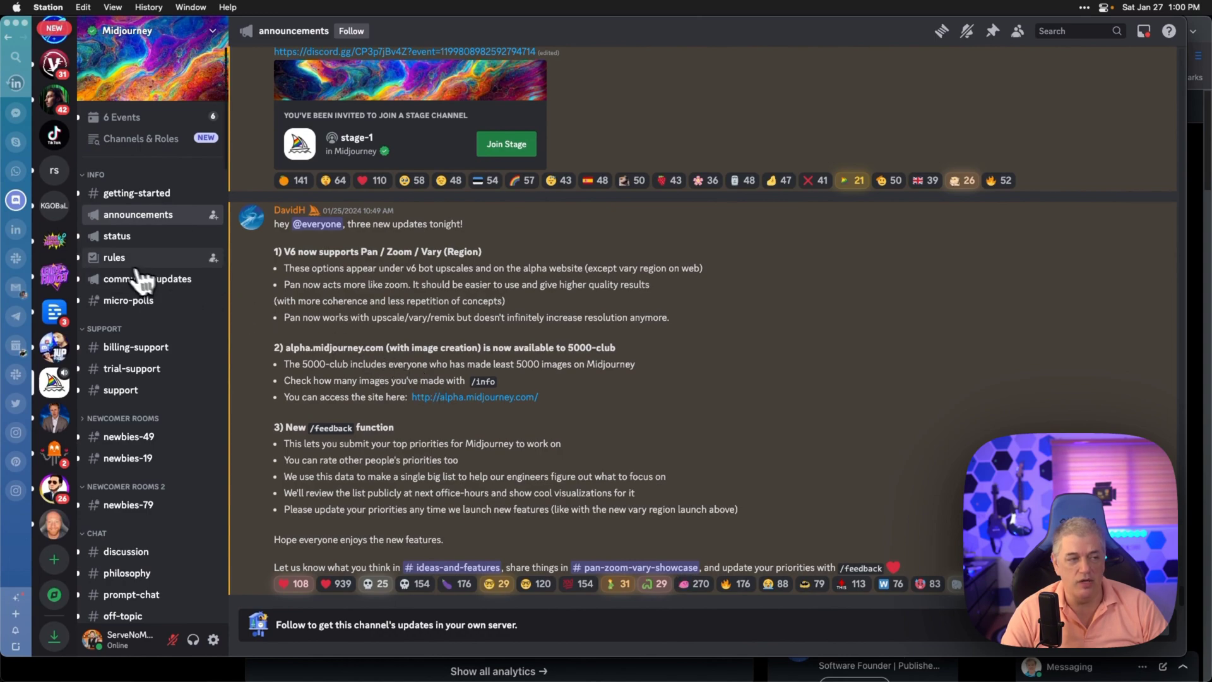
pyautogui.scroll(15, 57, 265)
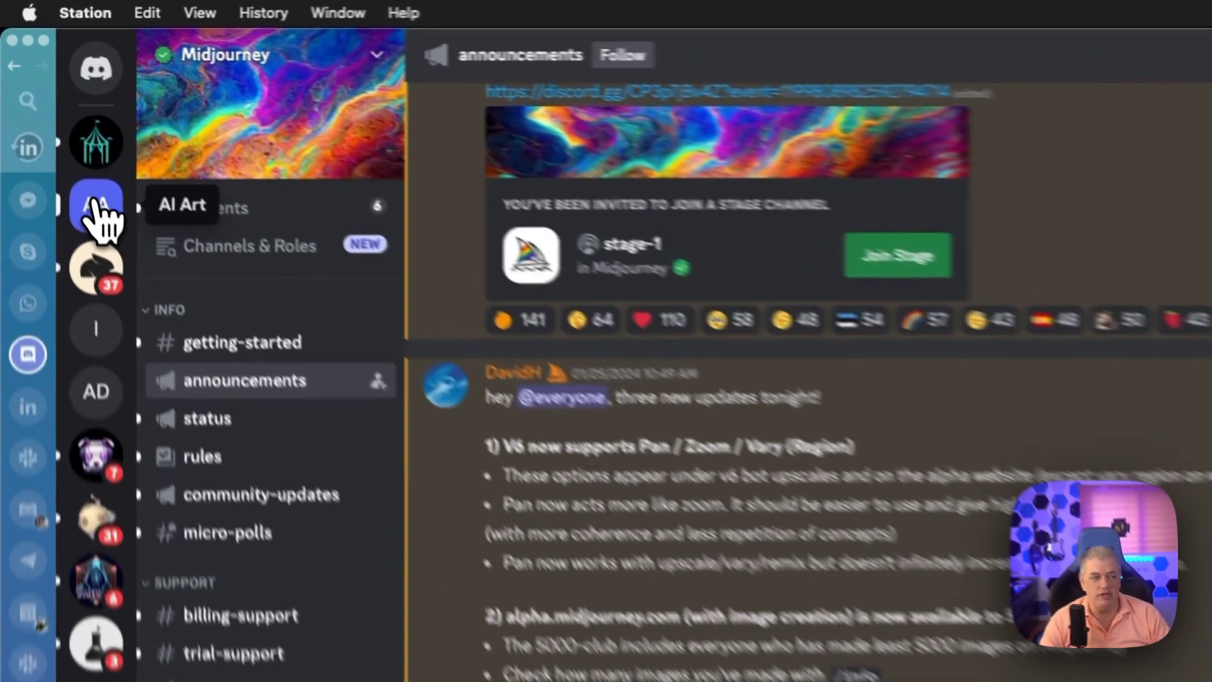
pyautogui.click(54, 114)
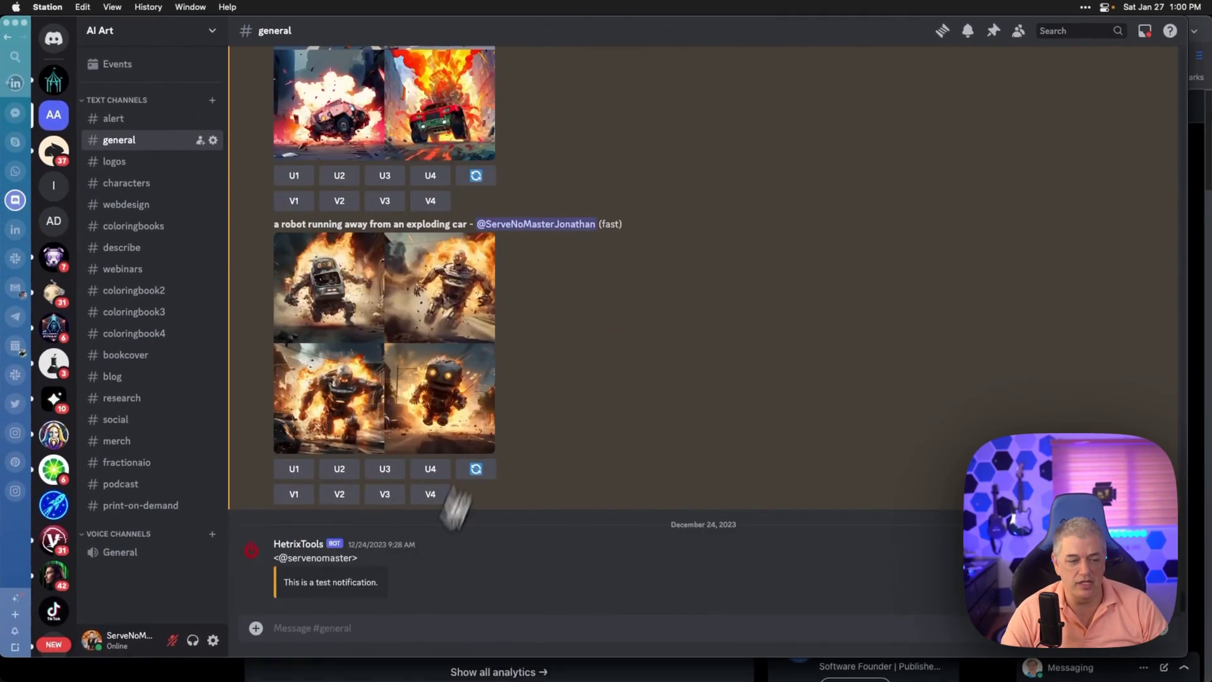
# Step: Send the /info command to the Midjourney Bot, then switch to the browser
pyautogui.write('/in')
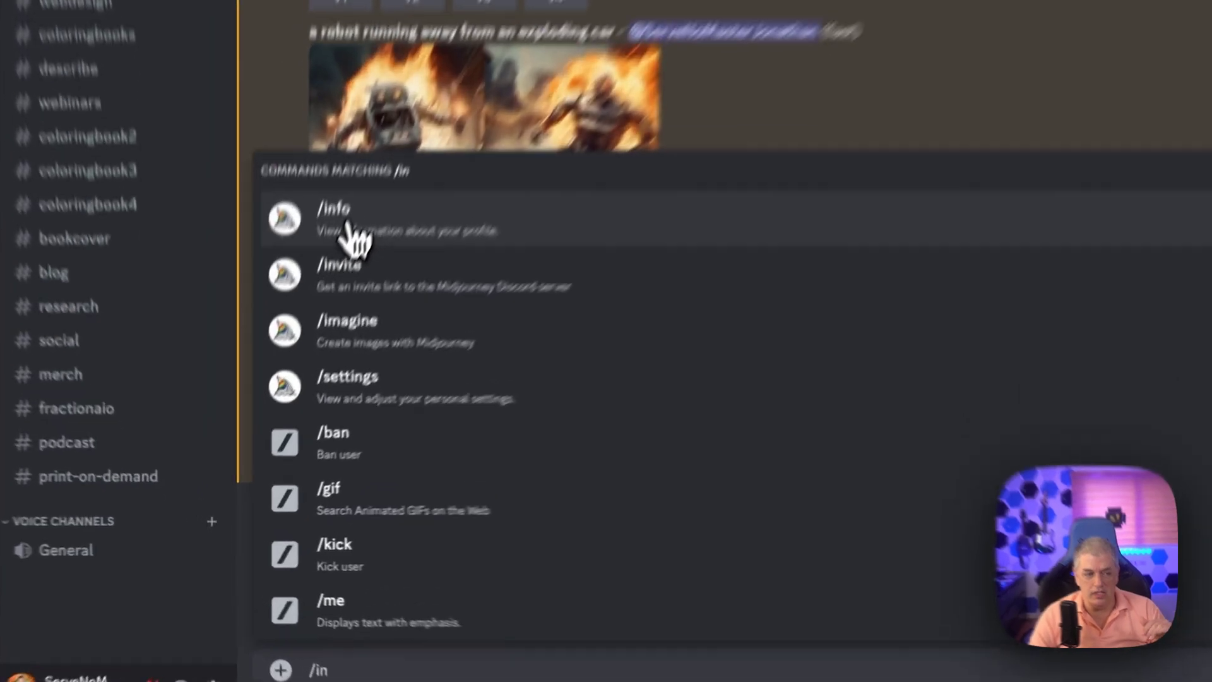
pyautogui.click(298, 349)
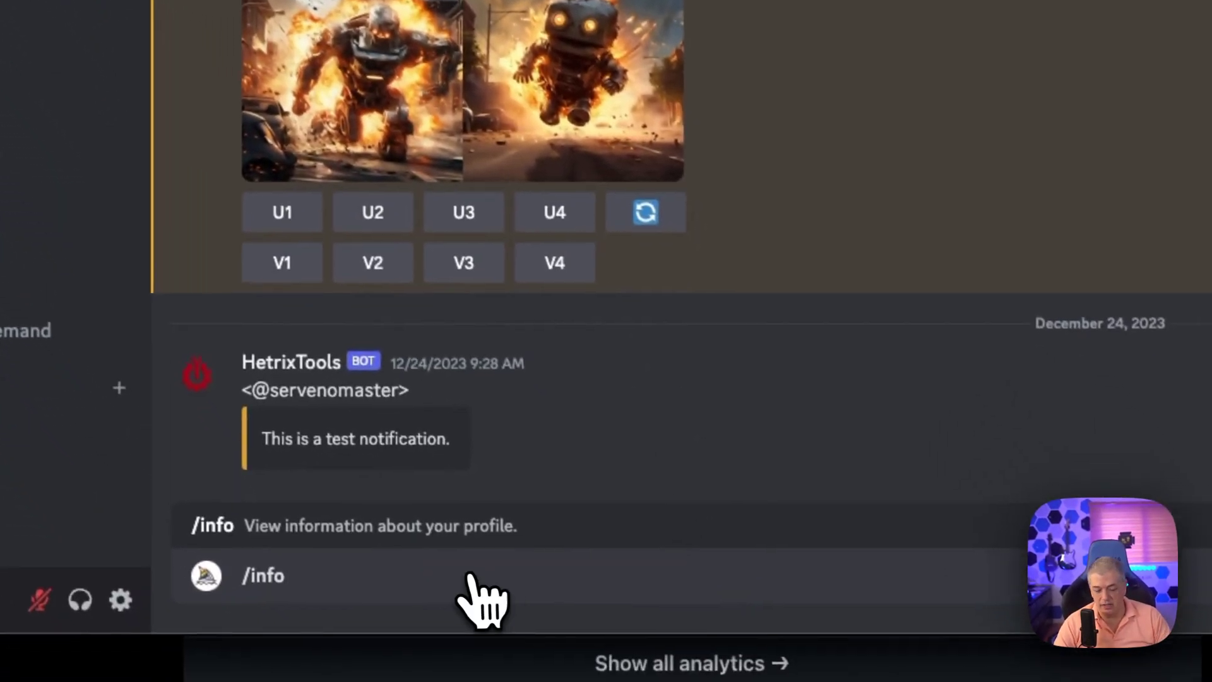
pyautogui.press('Return')
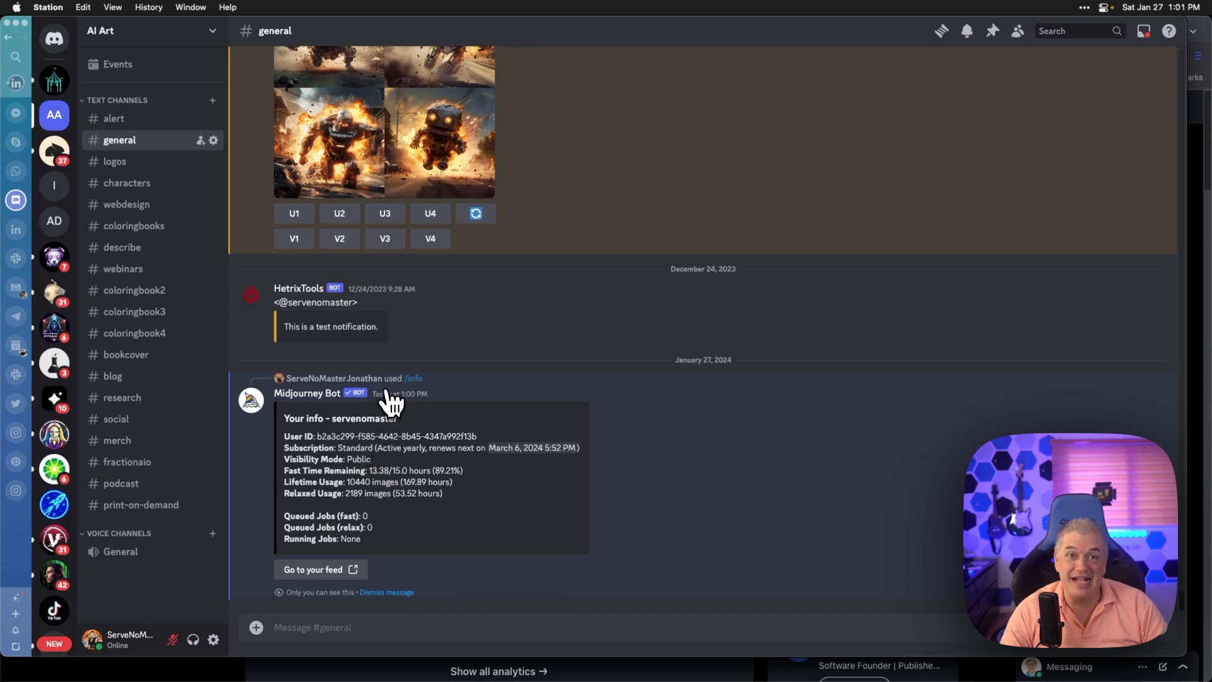
pyautogui.press('super+Tab')
pyautogui.press('Tab')
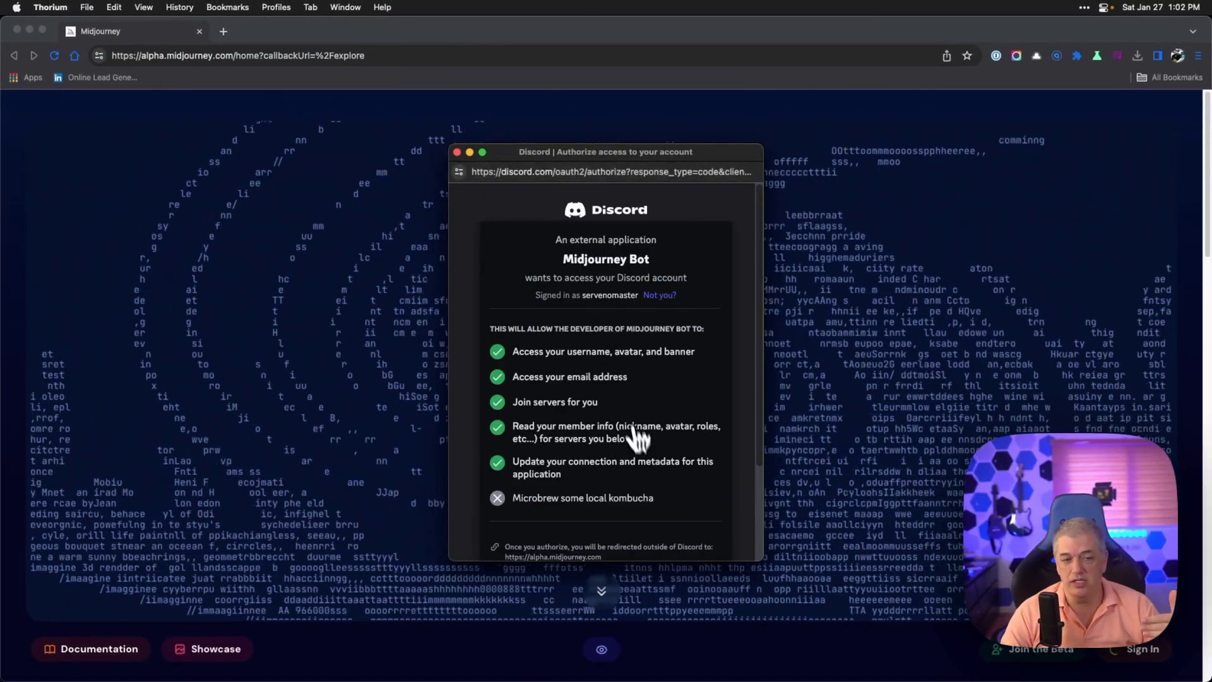
# Step: Authorize Midjourney Bot to access the Discord account from the authorization popup
pyautogui.scroll(-3, 644, 456)
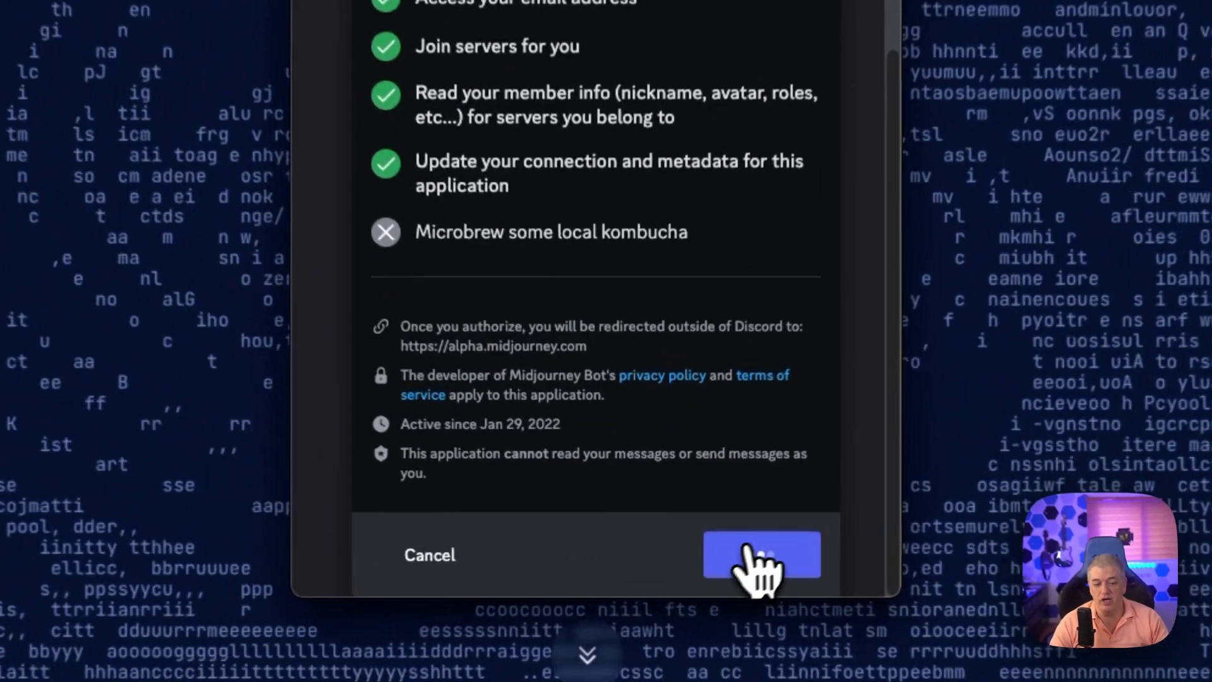
pyautogui.click(688, 539)
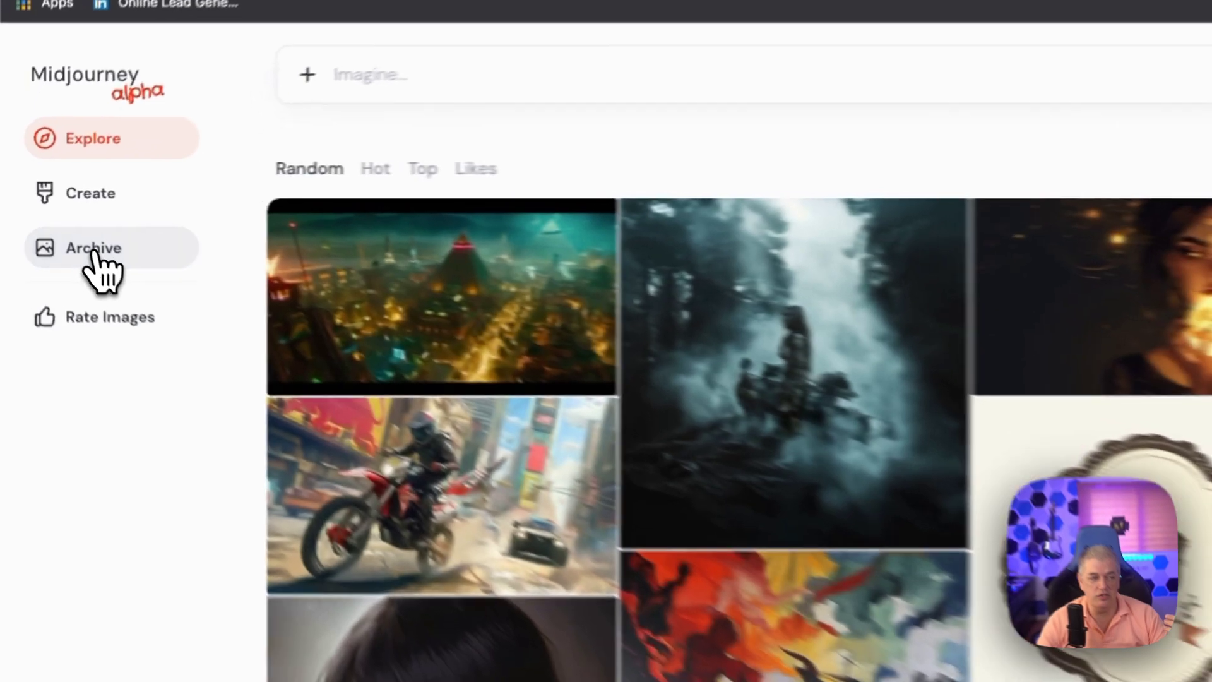
# Step: Open the Archive with Folders expanded and set the Type filter to Upscales
pyautogui.click(58, 220)
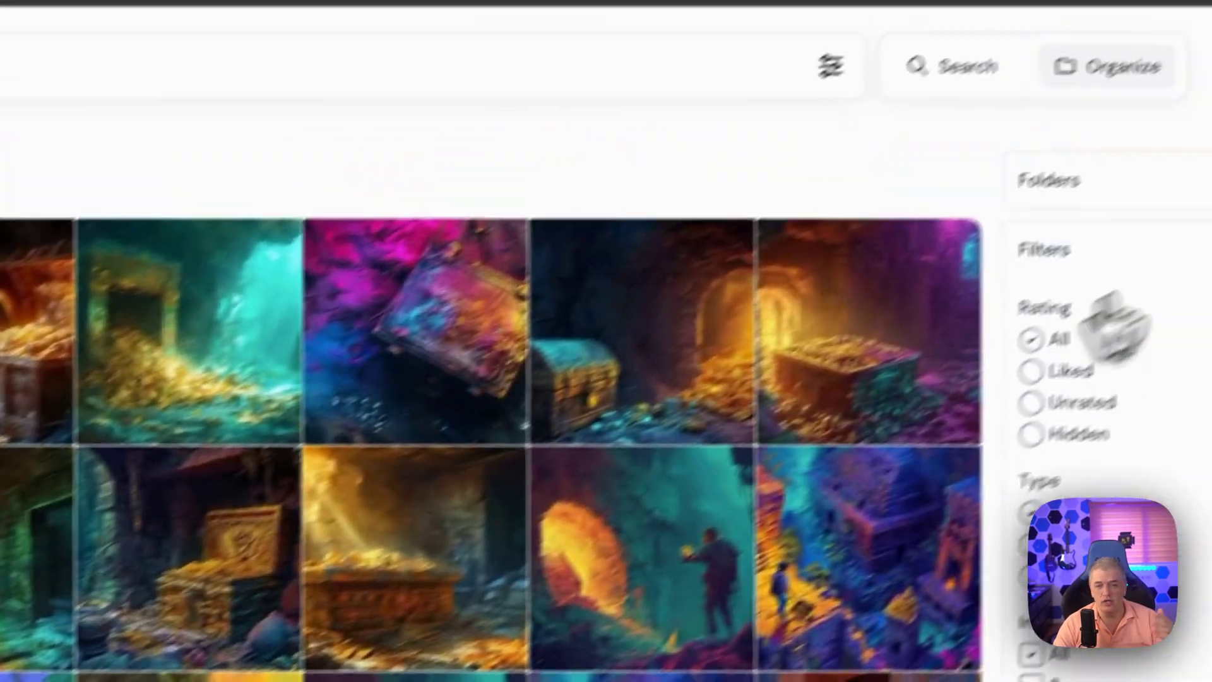
pyautogui.click(1202, 186)
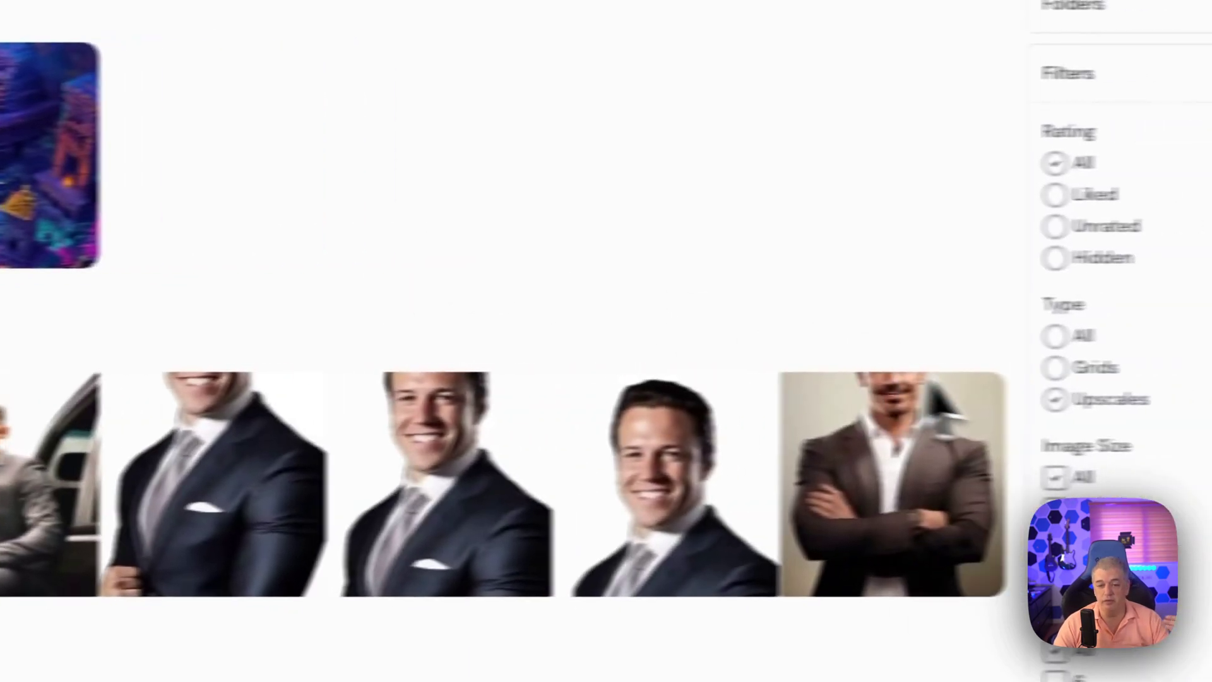
pyautogui.click(965, 368)
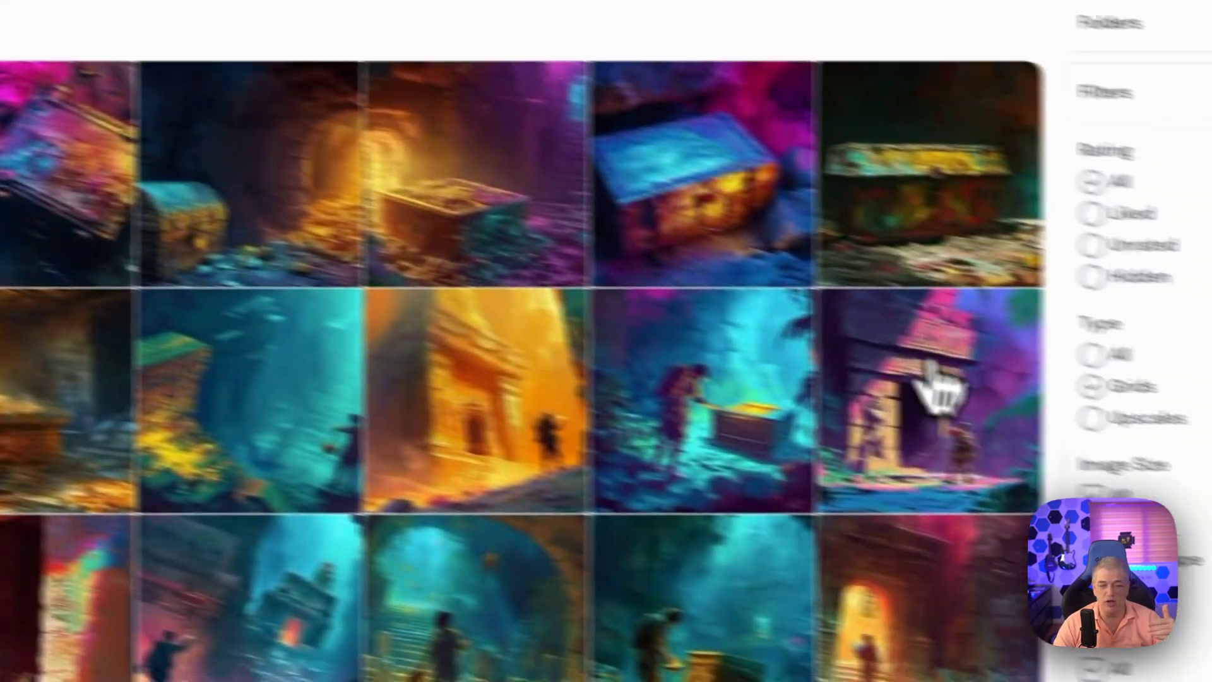
pyautogui.scroll(-3, 546, 530)
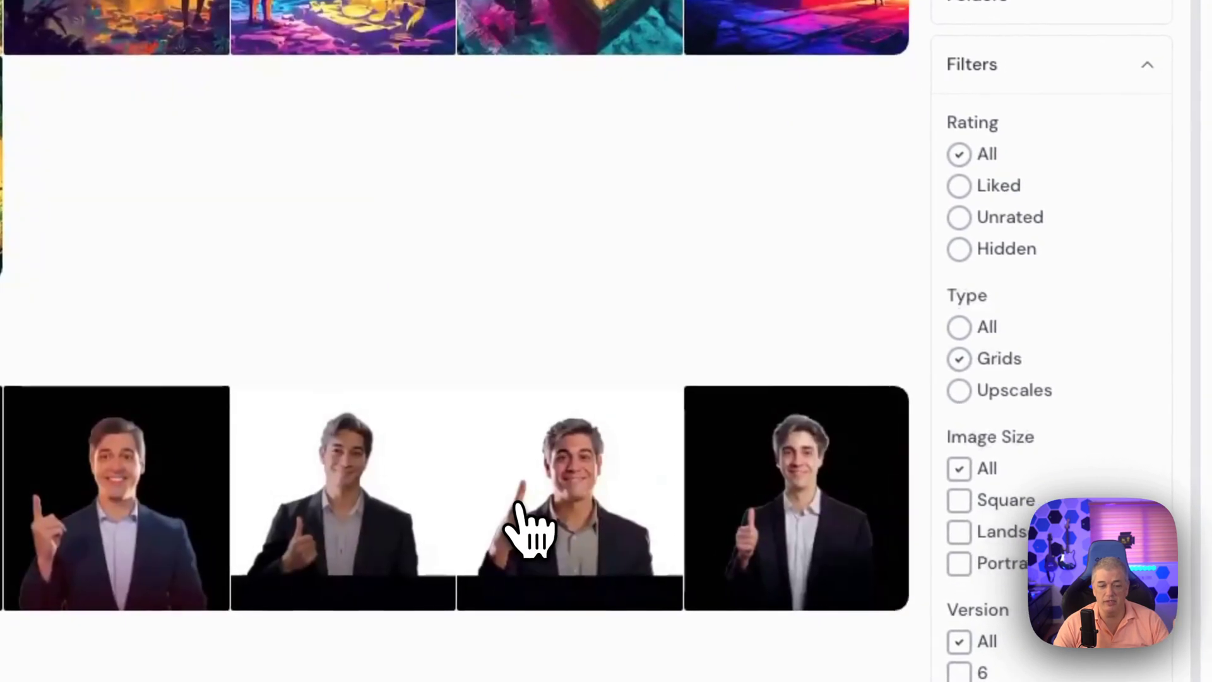
pyautogui.scroll(3, 528, 528)
pyautogui.click(986, 325)
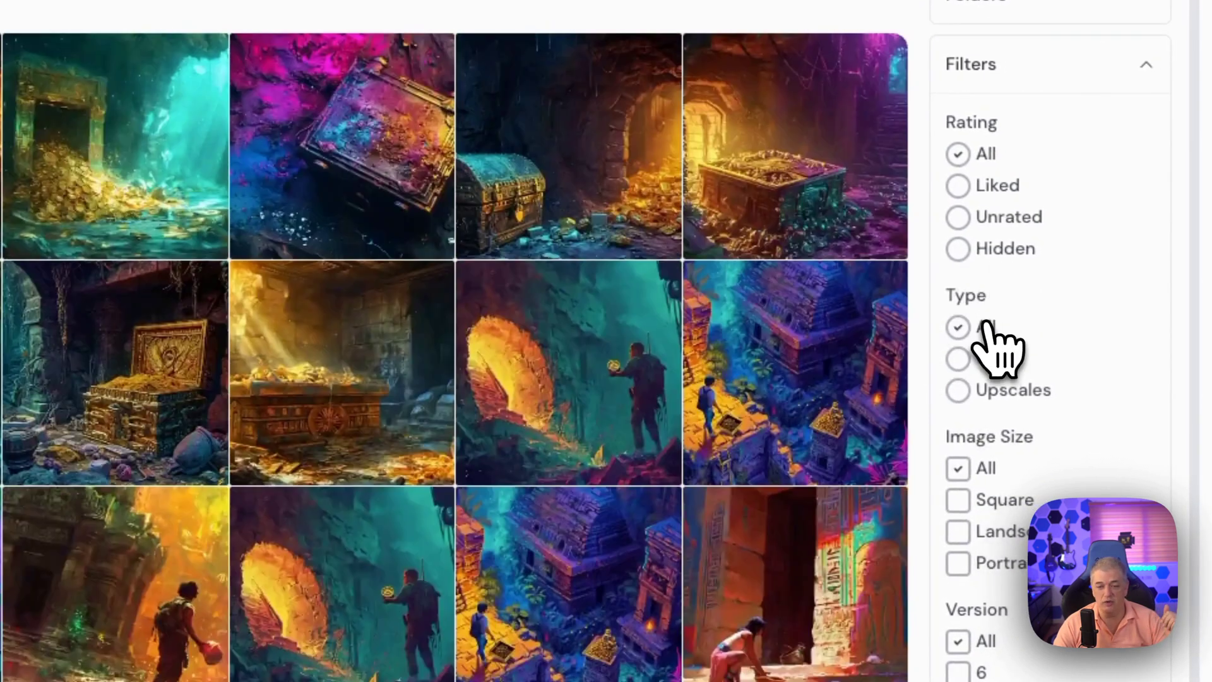
pyautogui.click(993, 379)
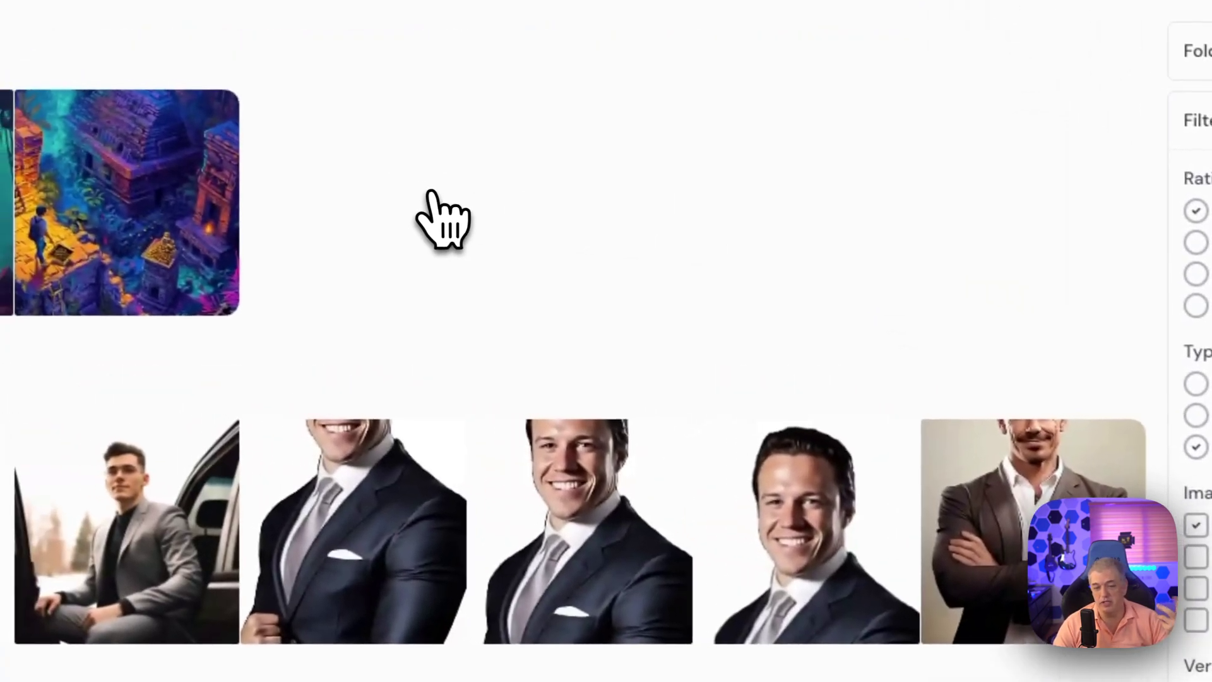
pyautogui.scroll(-1, 442, 217)
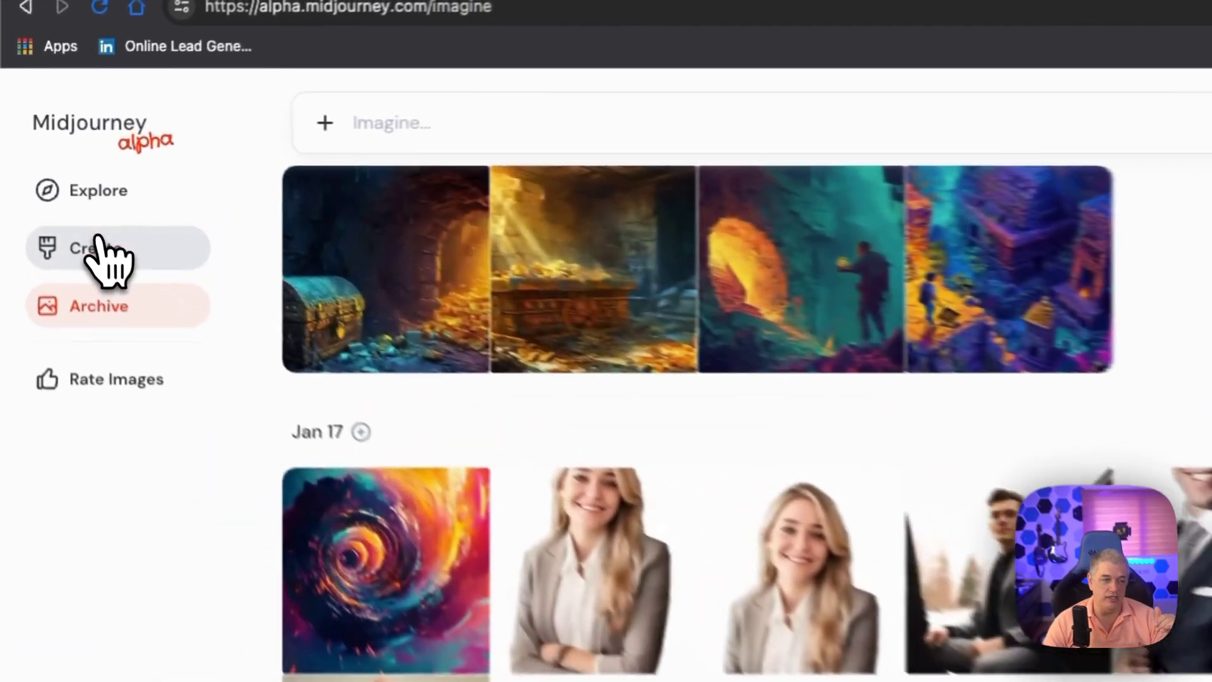
# Step: On the Create page, paste the tomb-treasure prompt into the Imagine bar
pyautogui.click(55, 186)
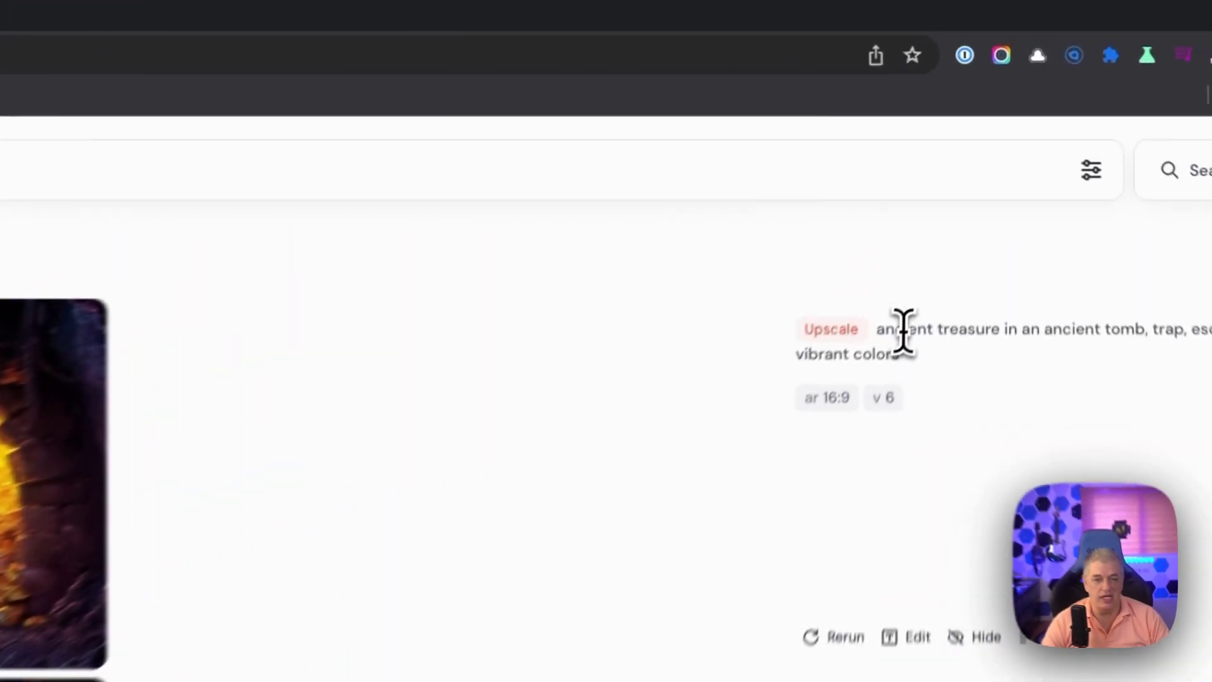
pyautogui.tripleClick(962, 209)
pyautogui.click(315, 117)
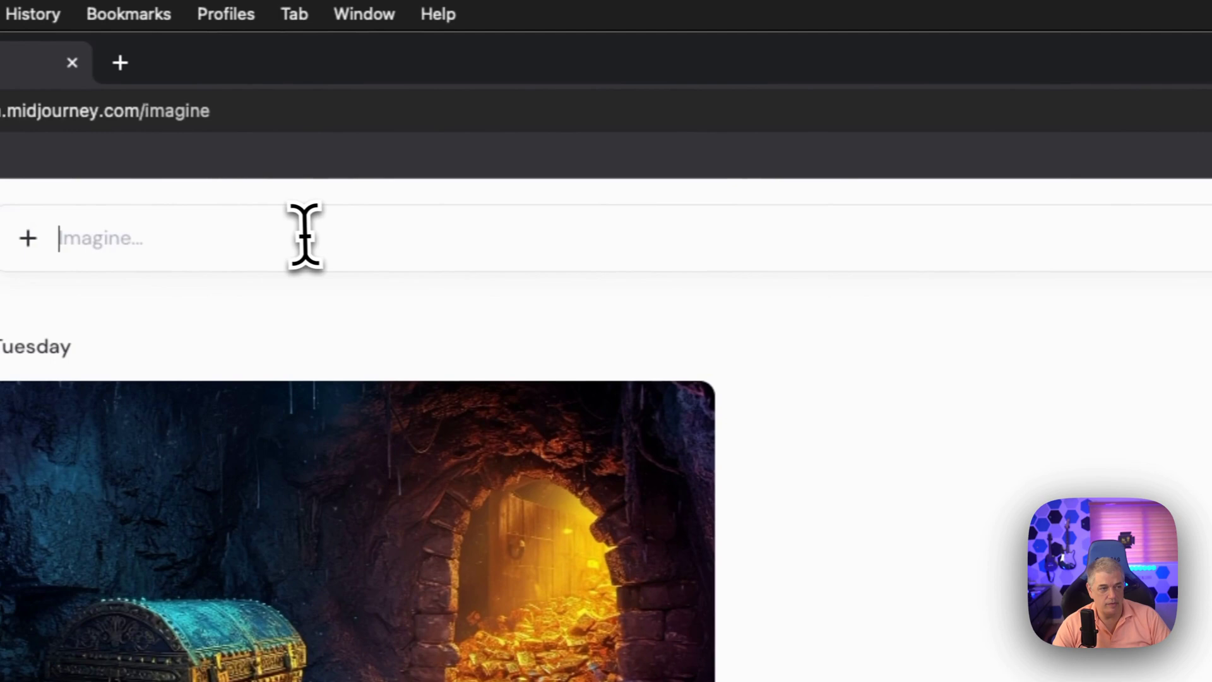
pyautogui.write('ancient treasure in an ancient tomb, trap, escape, vibrant colors --ar 16:9 --v 6')
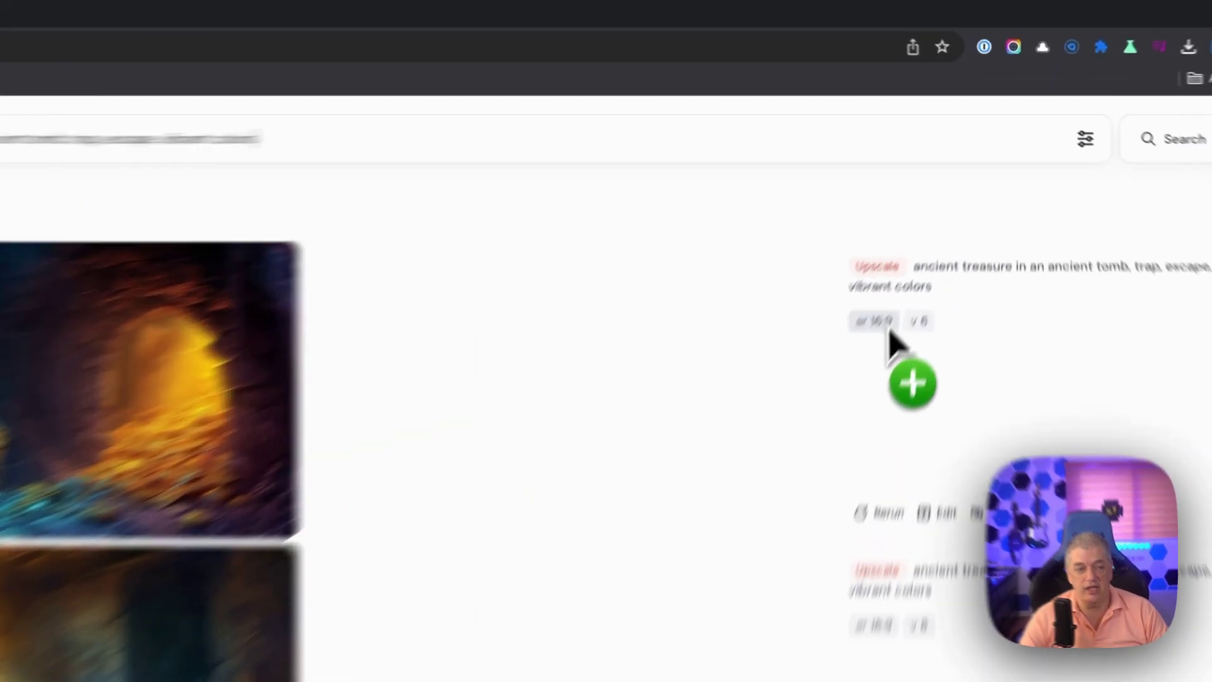
# Step: Append --ar 16:9 and --v 6 to the prompt and bring up the generation settings
pyautogui.click(920, 245)
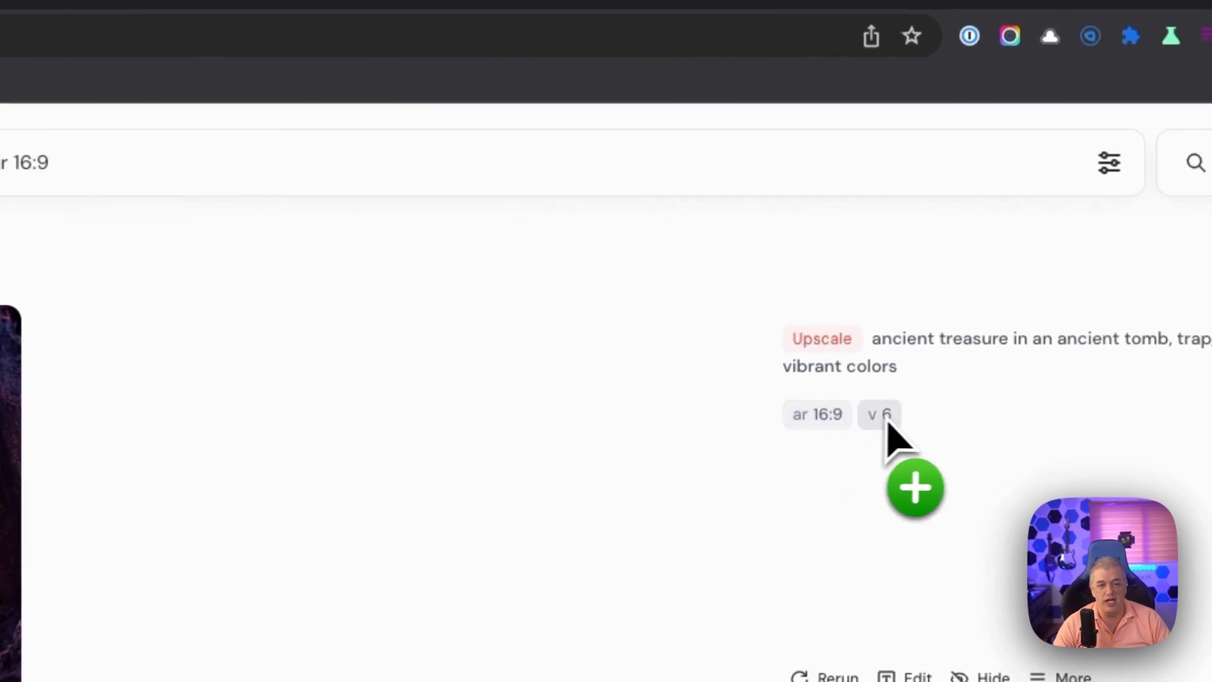
pyautogui.click(950, 245)
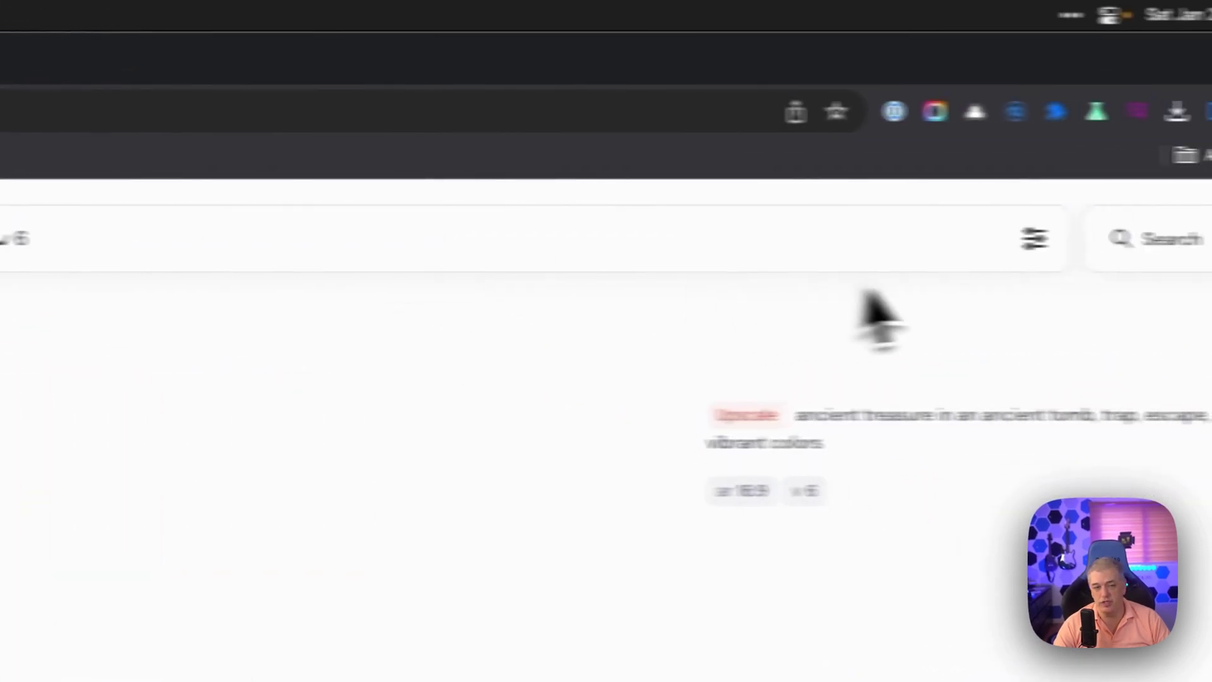
pyautogui.click(923, 242)
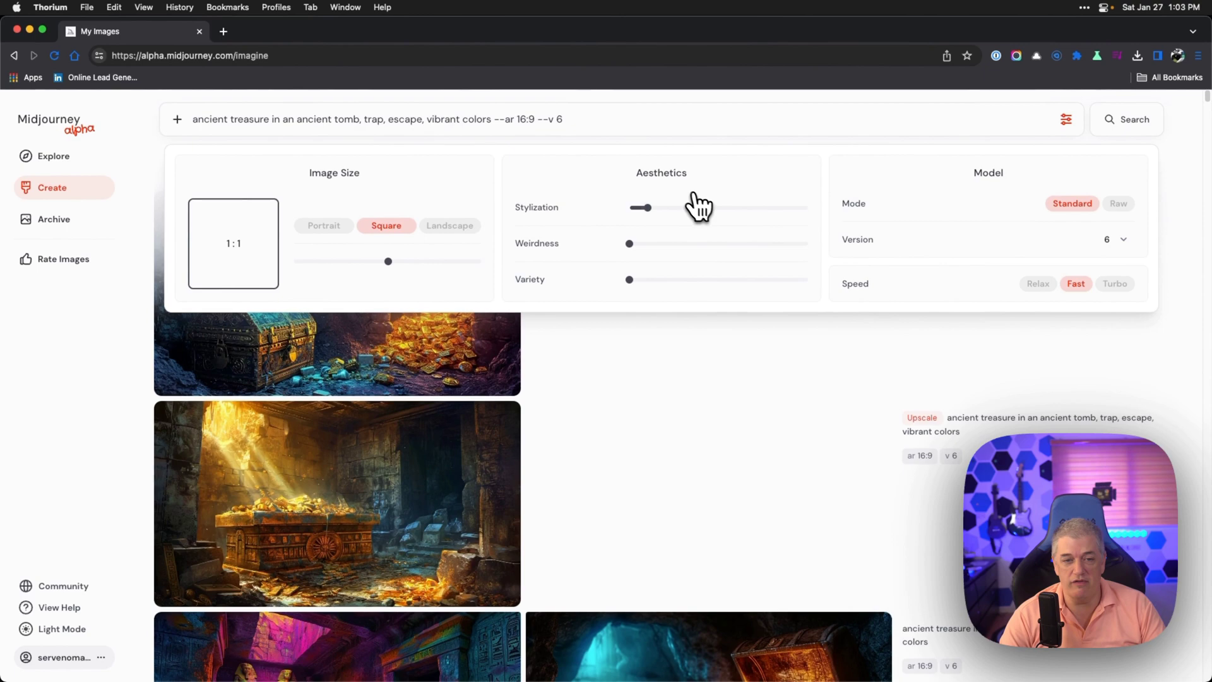
# Step: Set the image size to landscape 4:3 after trying portrait and square
pyautogui.click(324, 225)
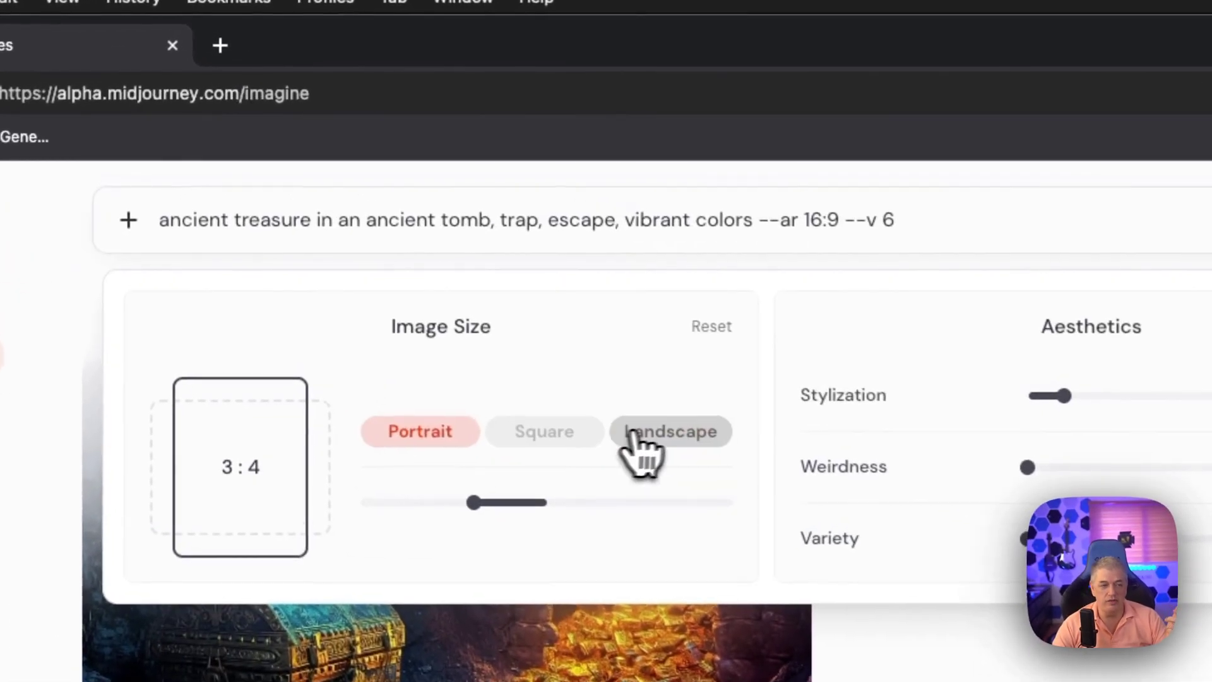
pyautogui.click(450, 225)
pyautogui.click(442, 442)
pyautogui.click(554, 442)
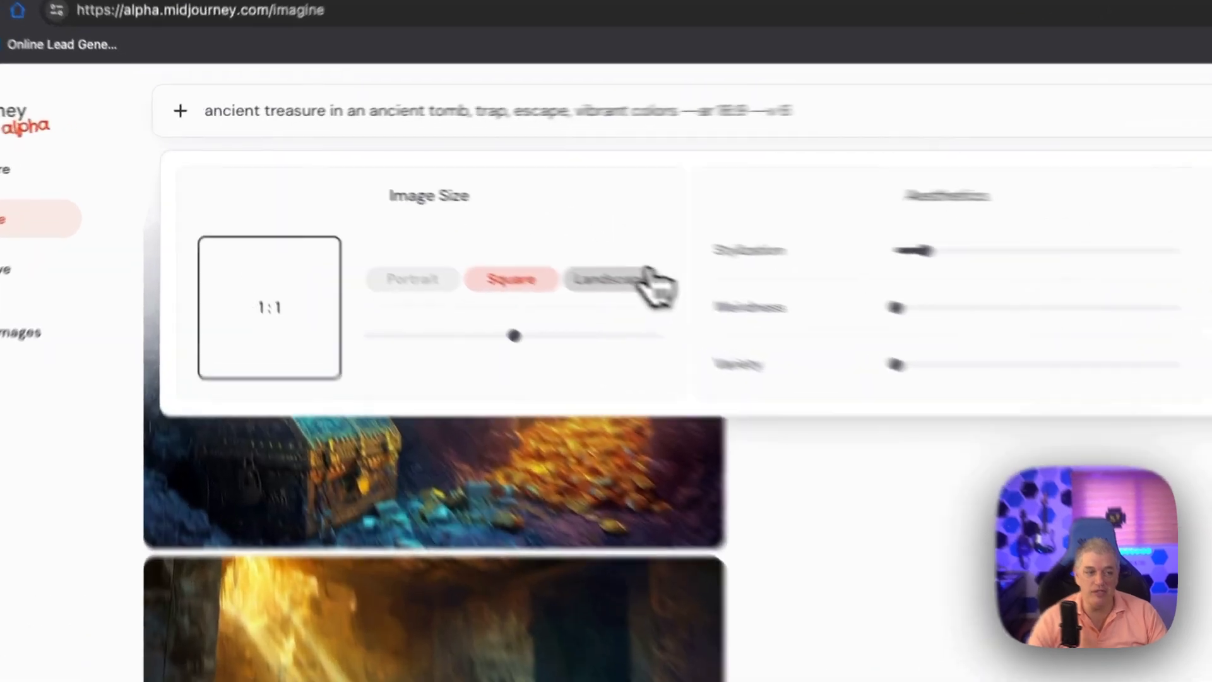
pyautogui.click(468, 227)
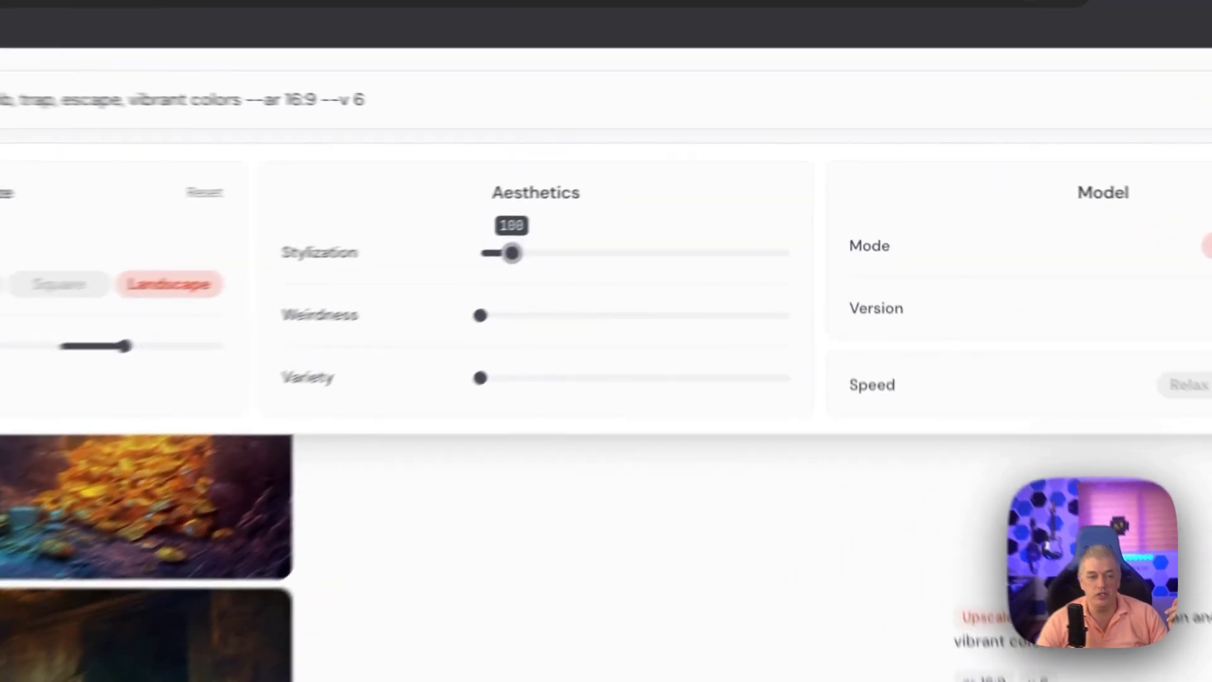
# Step: Drag Stylization down to zero, and try Weirdness and Variety before resetting them to 0
pyautogui.moveTo(648, 209); pyautogui.dragTo(712, 214)
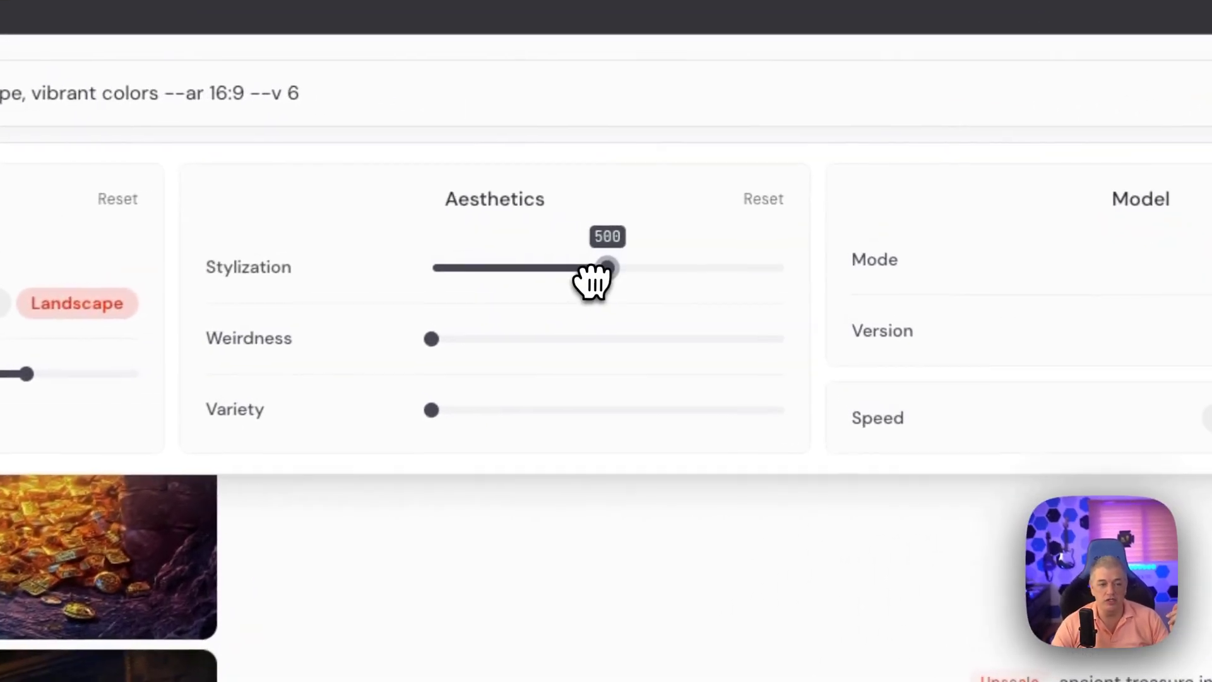
pyautogui.moveTo(592, 281); pyautogui.dragTo(328, 295)
pyautogui.moveTo(419, 338); pyautogui.dragTo(373, 344)
pyautogui.moveTo(450, 424); pyautogui.dragTo(400, 387)
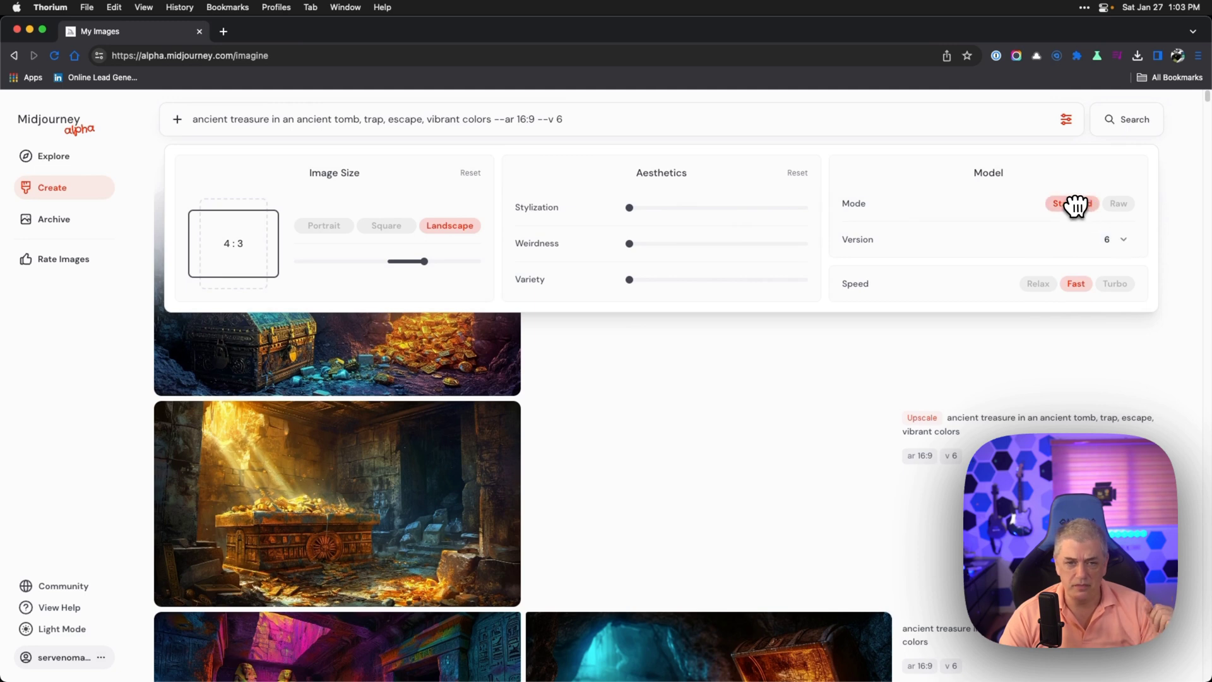
# Step: Review the available model versions, keep version 6, and close the settings panel
pyautogui.click(1119, 239)
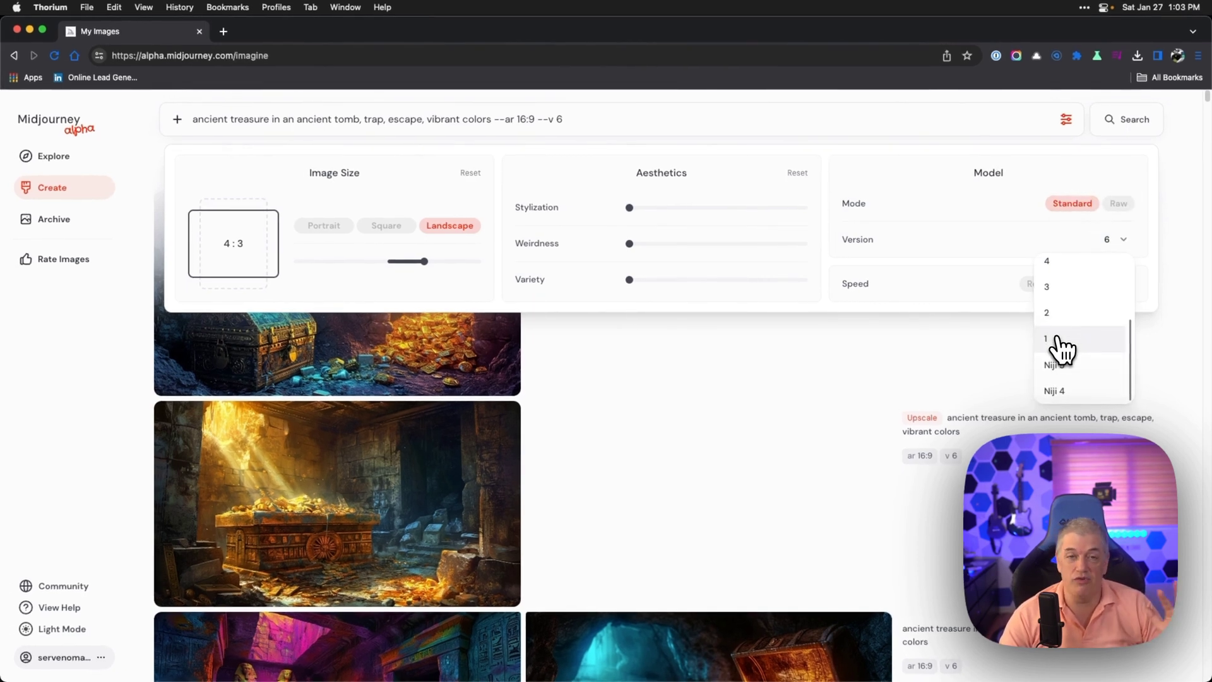
pyautogui.scroll(3, 1060, 347)
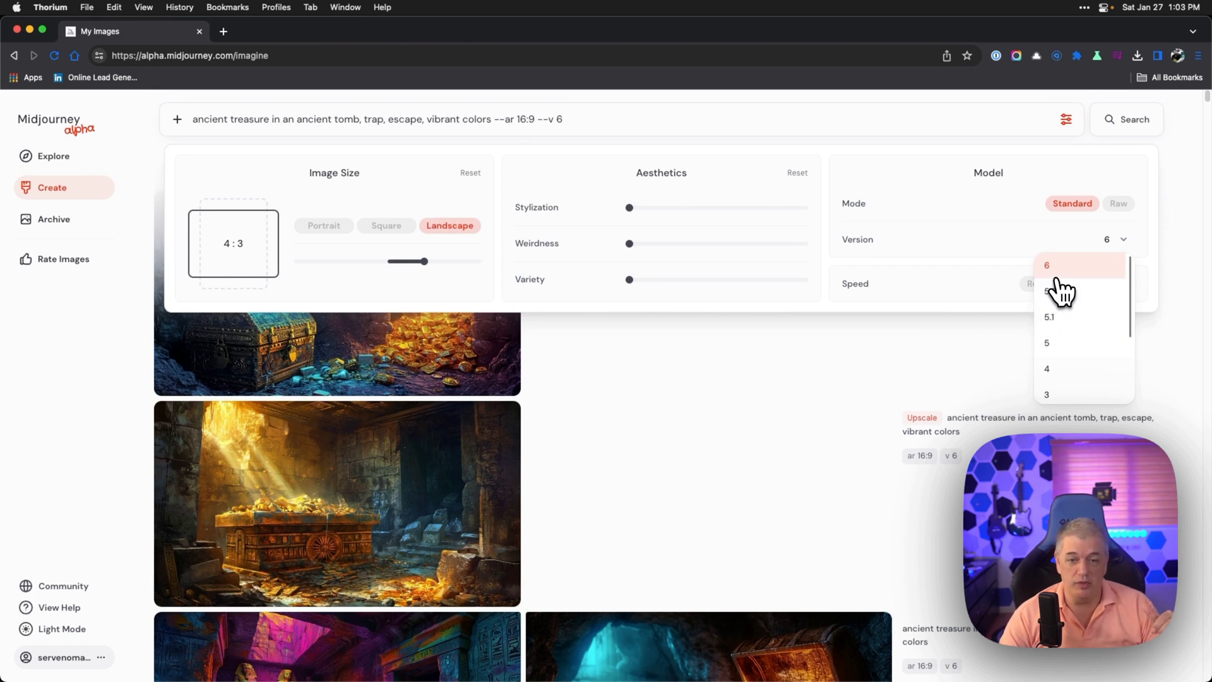
pyautogui.scroll(-3, 1055, 295)
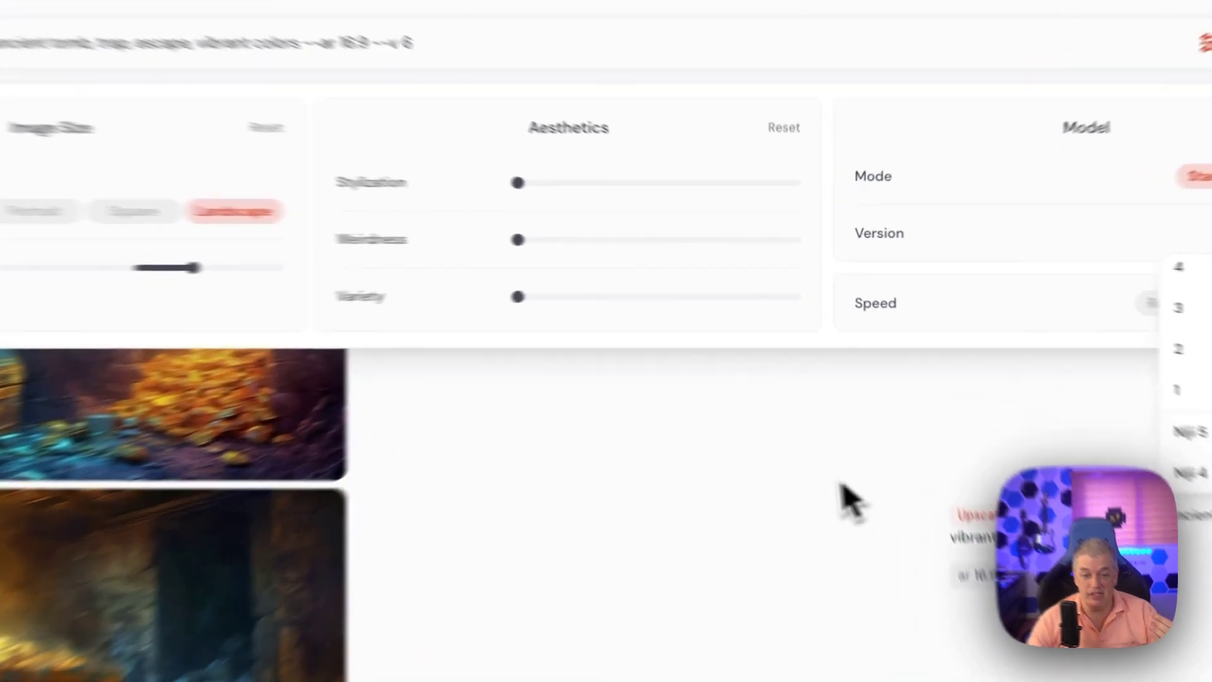
pyautogui.click(847, 397)
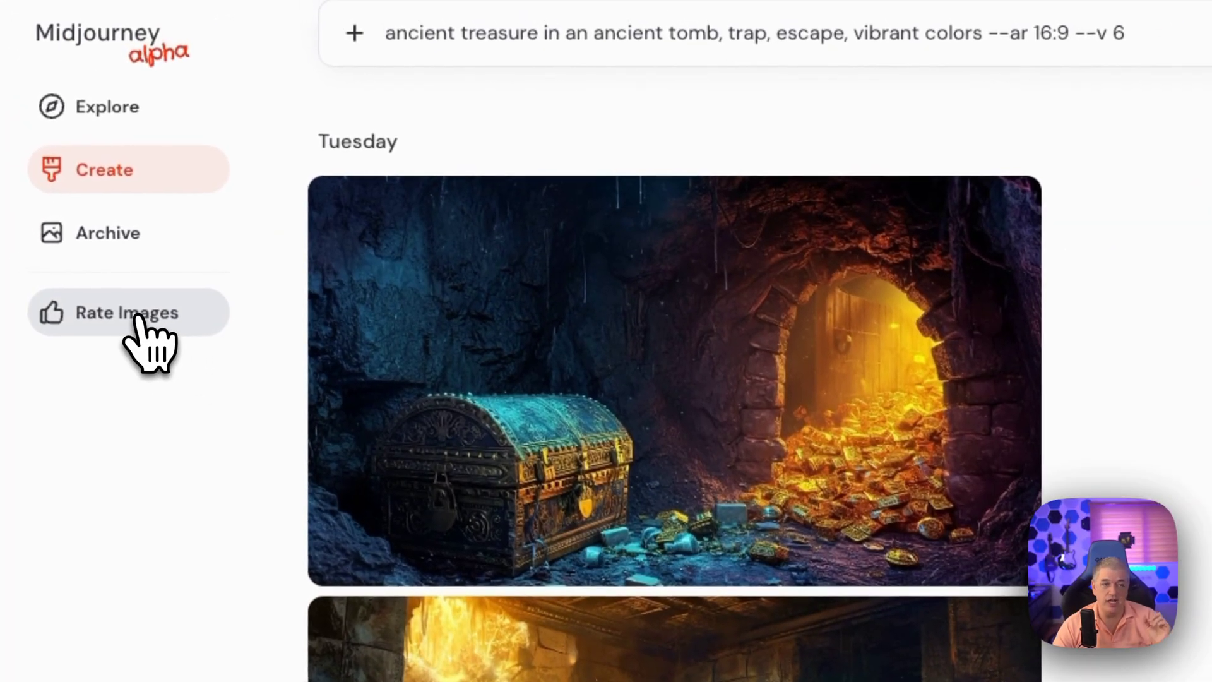
# Step: Open the Rate Images page and scroll through the images
pyautogui.click(137, 318)
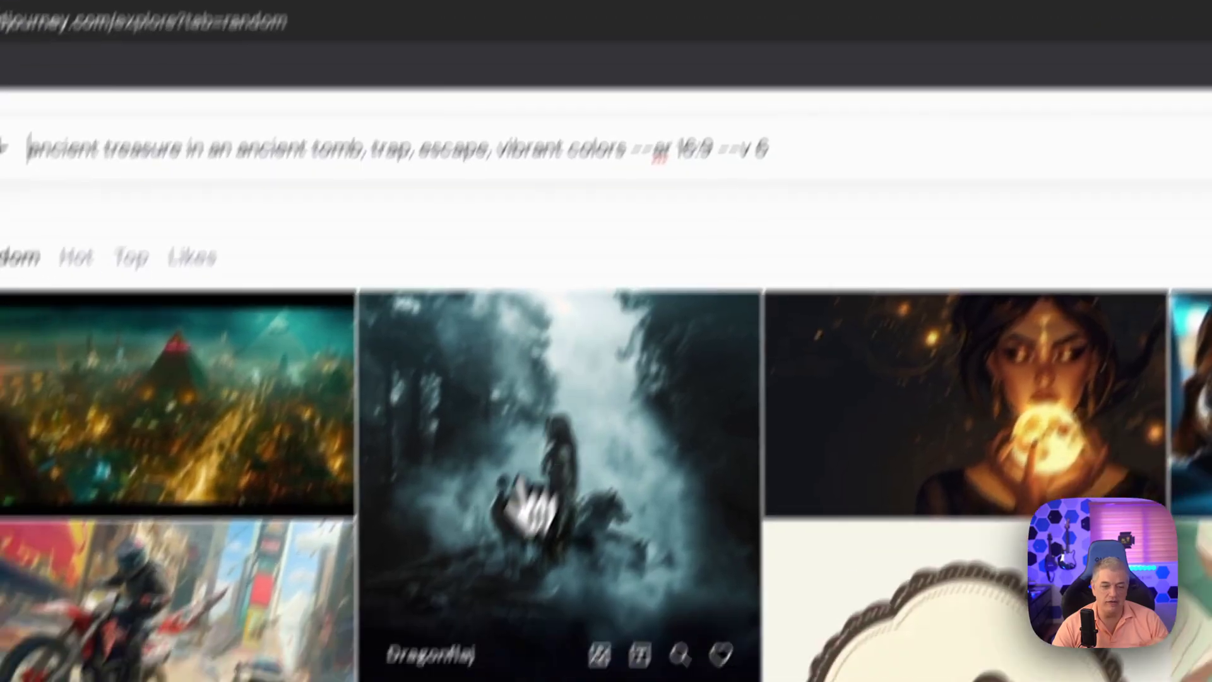
pyautogui.scroll(-5, 656, 322)
pyautogui.scroll(-10, 667, 309)
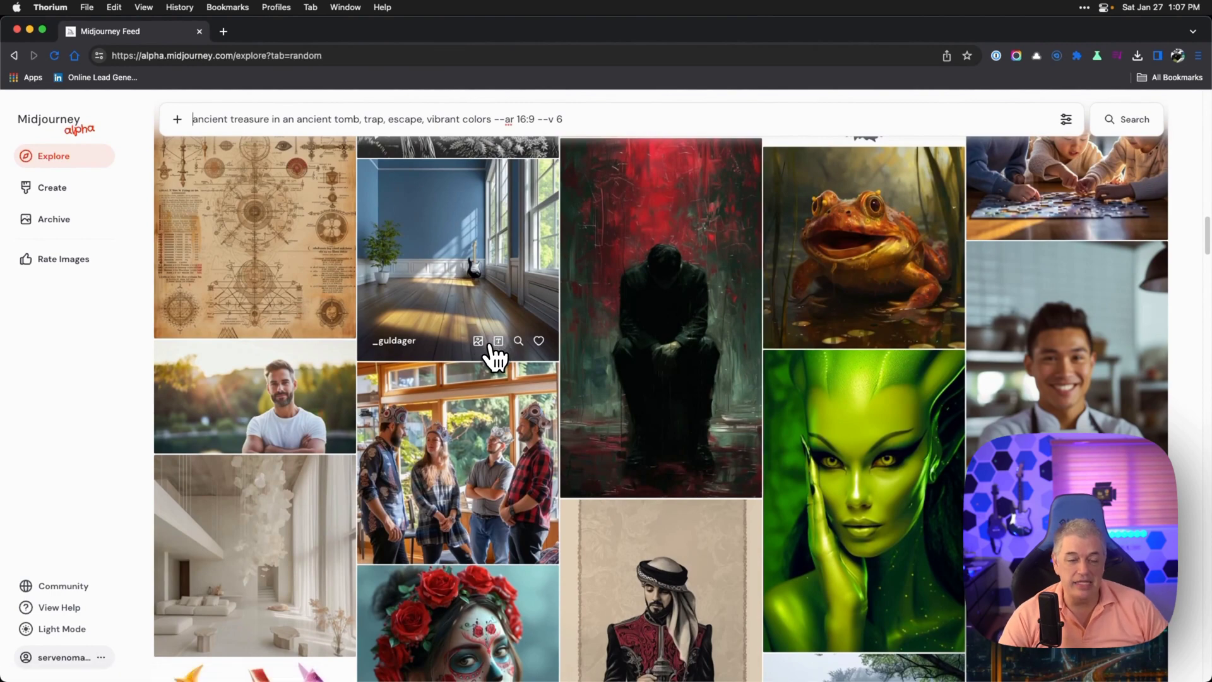
pyautogui.scroll(-10, 495, 357)
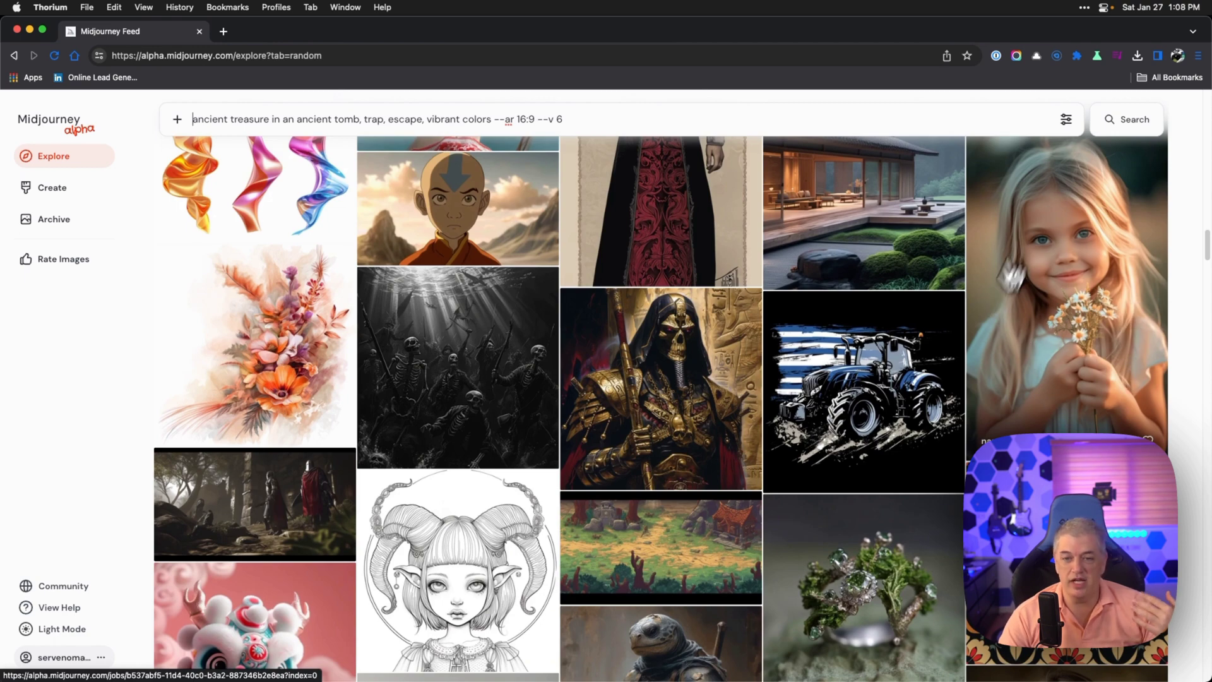
pyautogui.scroll(-10, 763, 360)
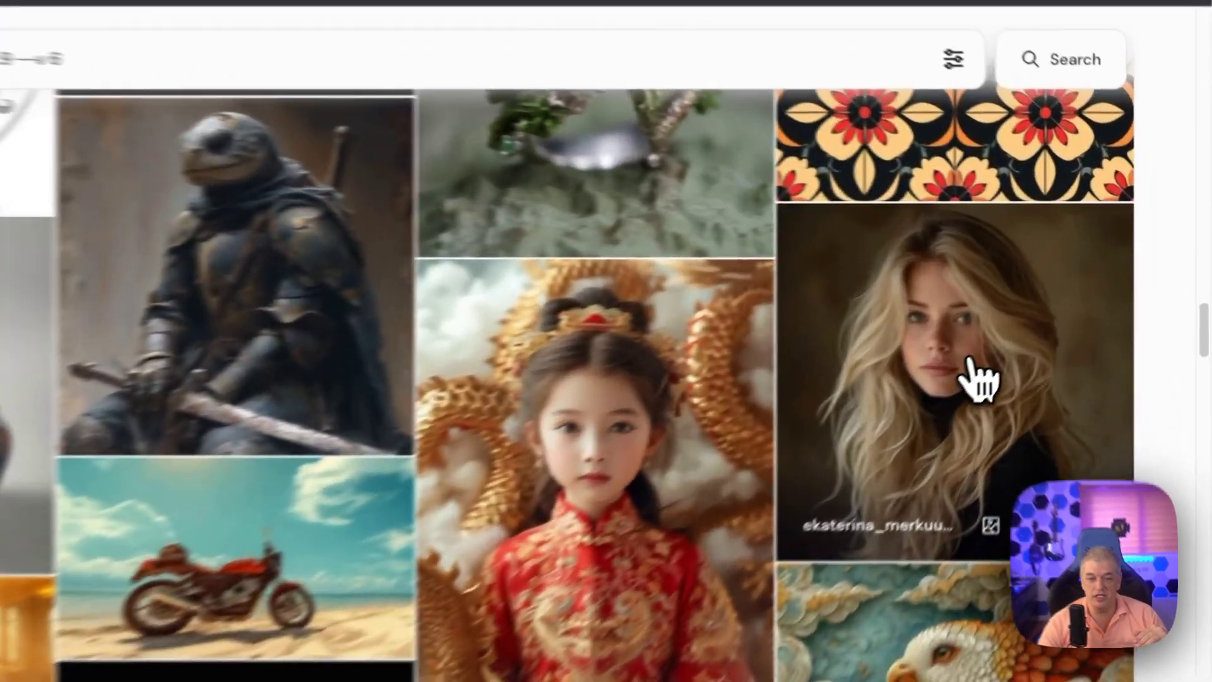
# Step: View details of the blonde portrait and the frog adventurers image, ending on the Explore feed
pyautogui.click(1080, 305)
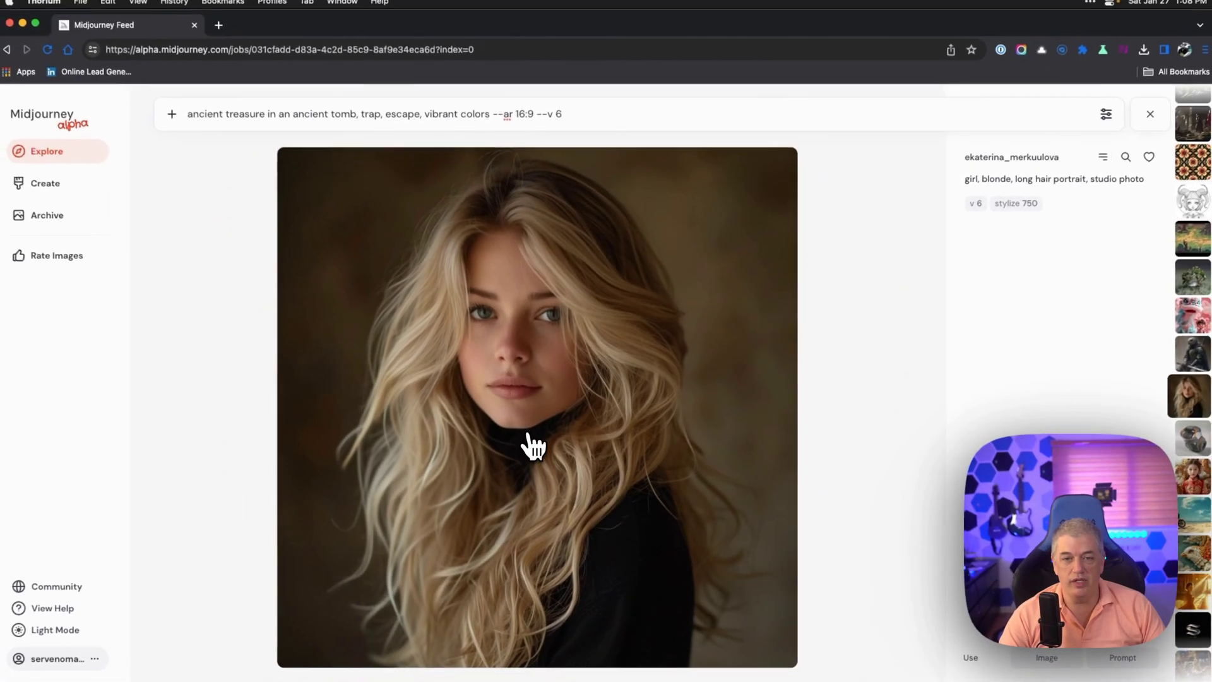
pyautogui.click(52, 150)
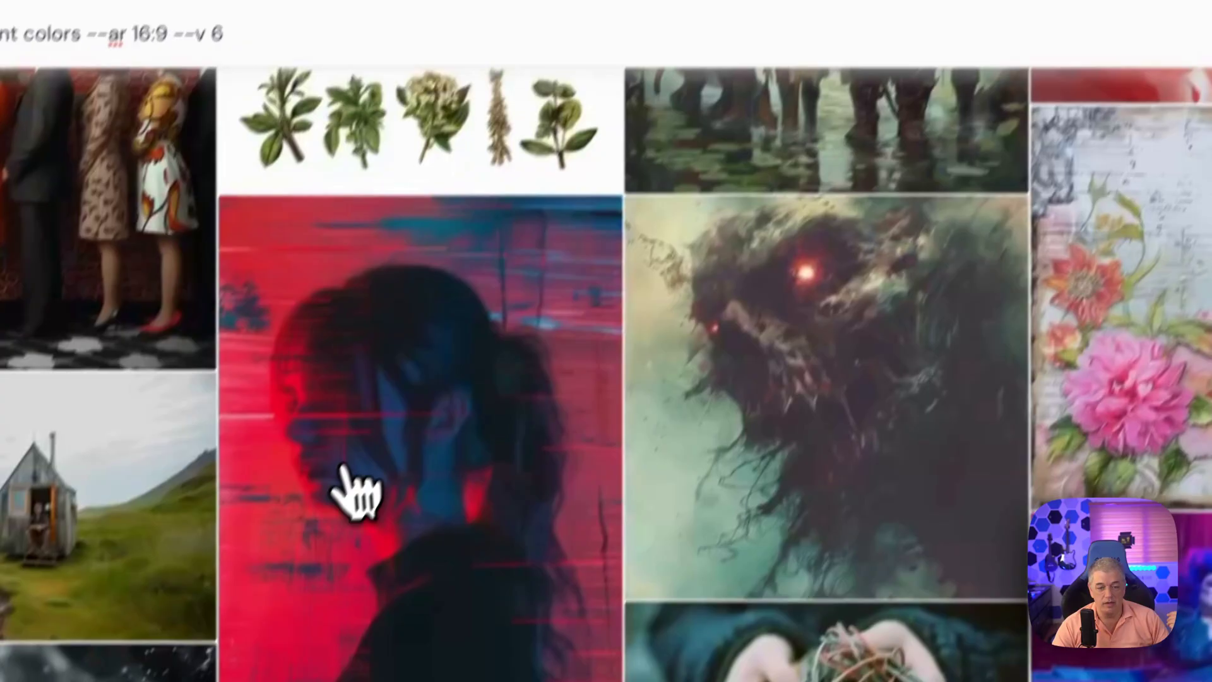
pyautogui.scroll(-10, 325, 435)
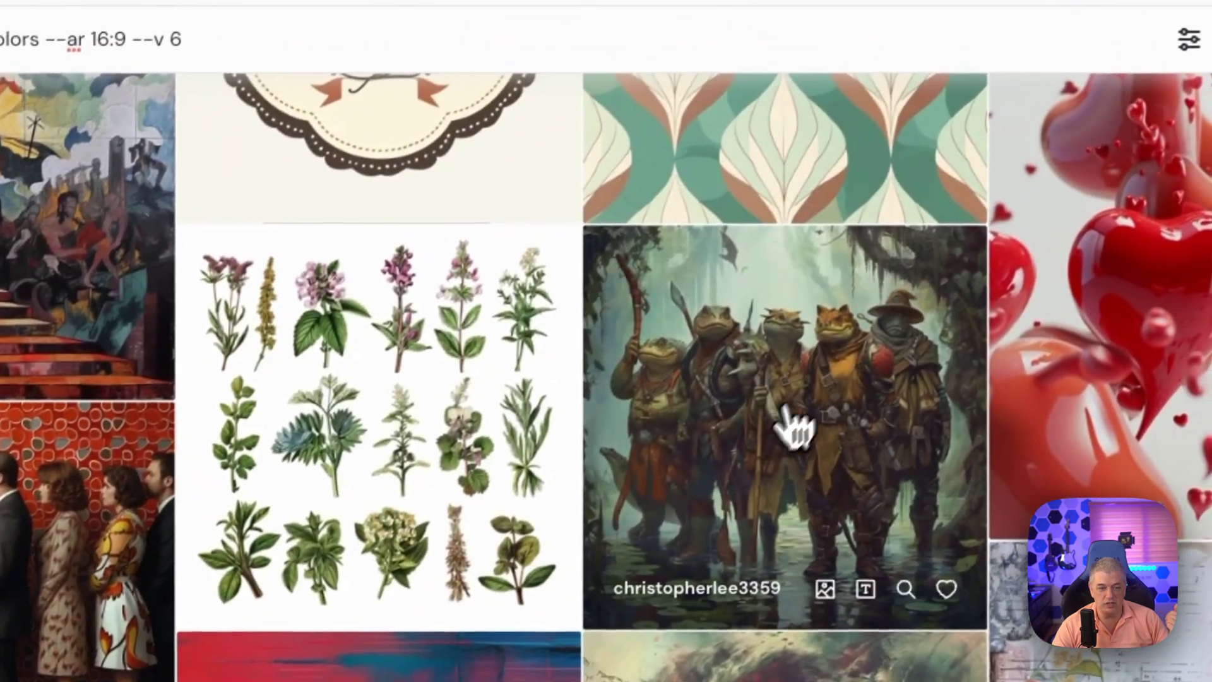
pyautogui.click(871, 423)
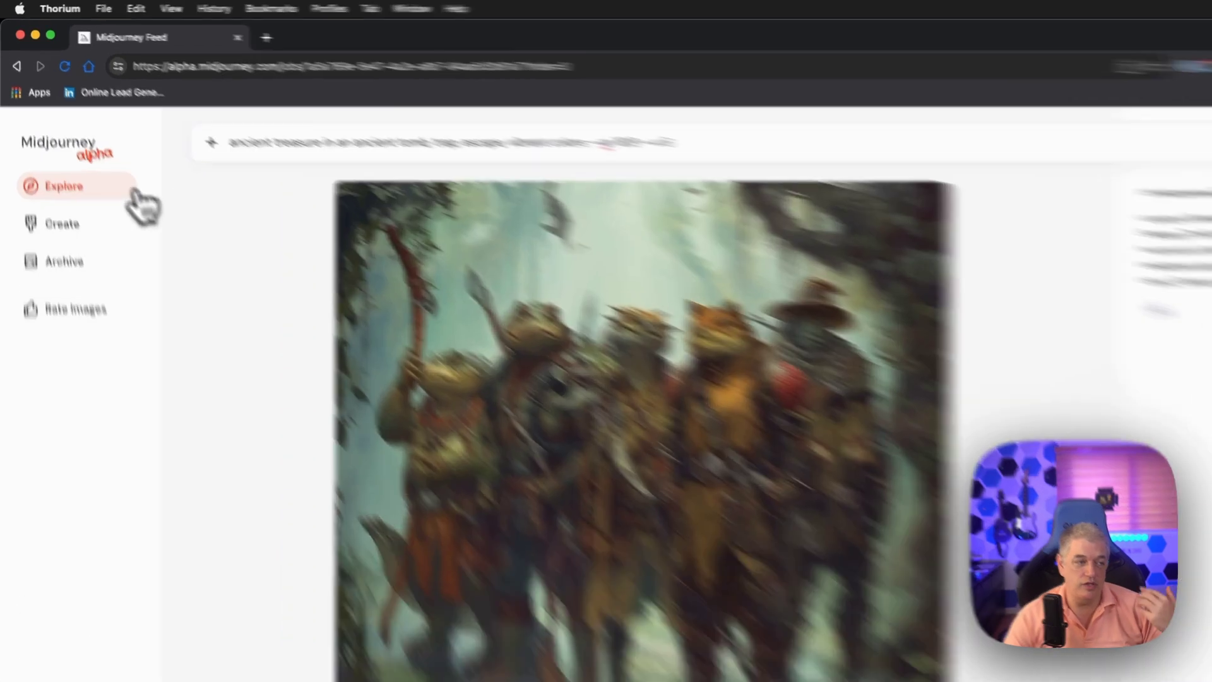
pyautogui.click(95, 159)
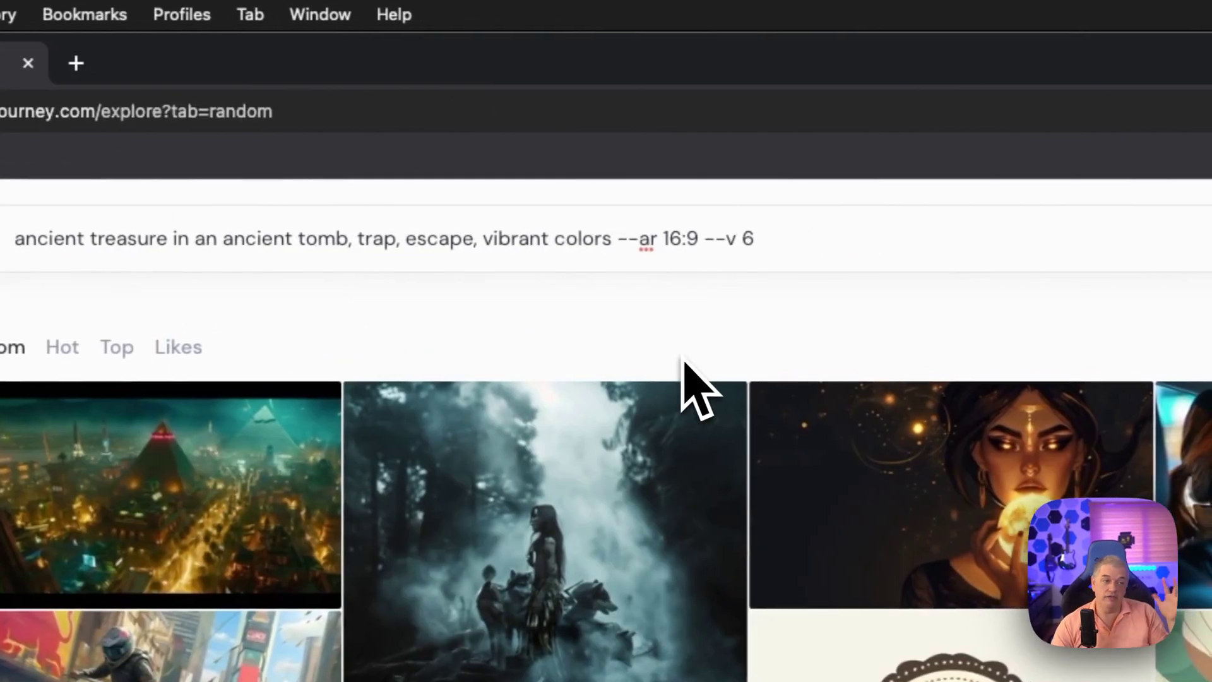